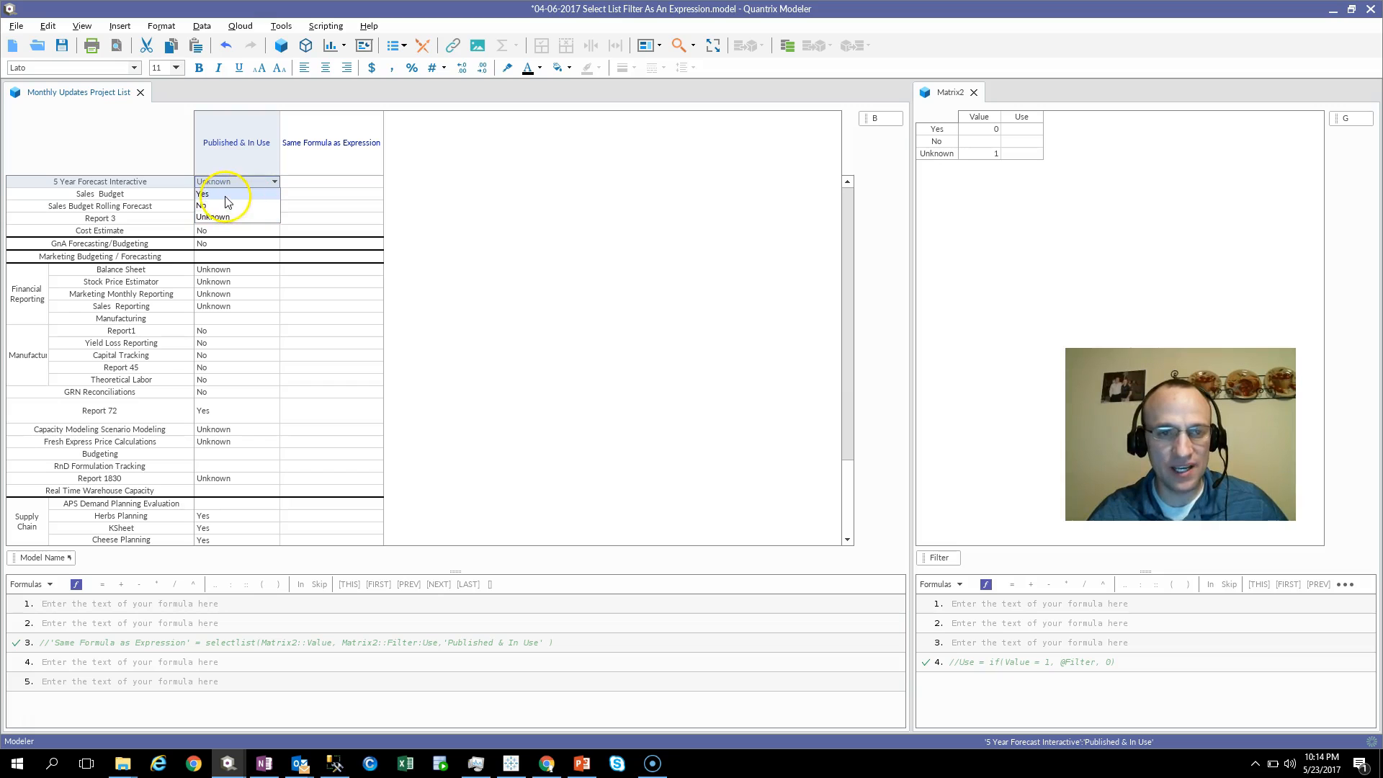
- Filter the Published & In Use column by values so only the Unknown entries are included
click(242, 182)
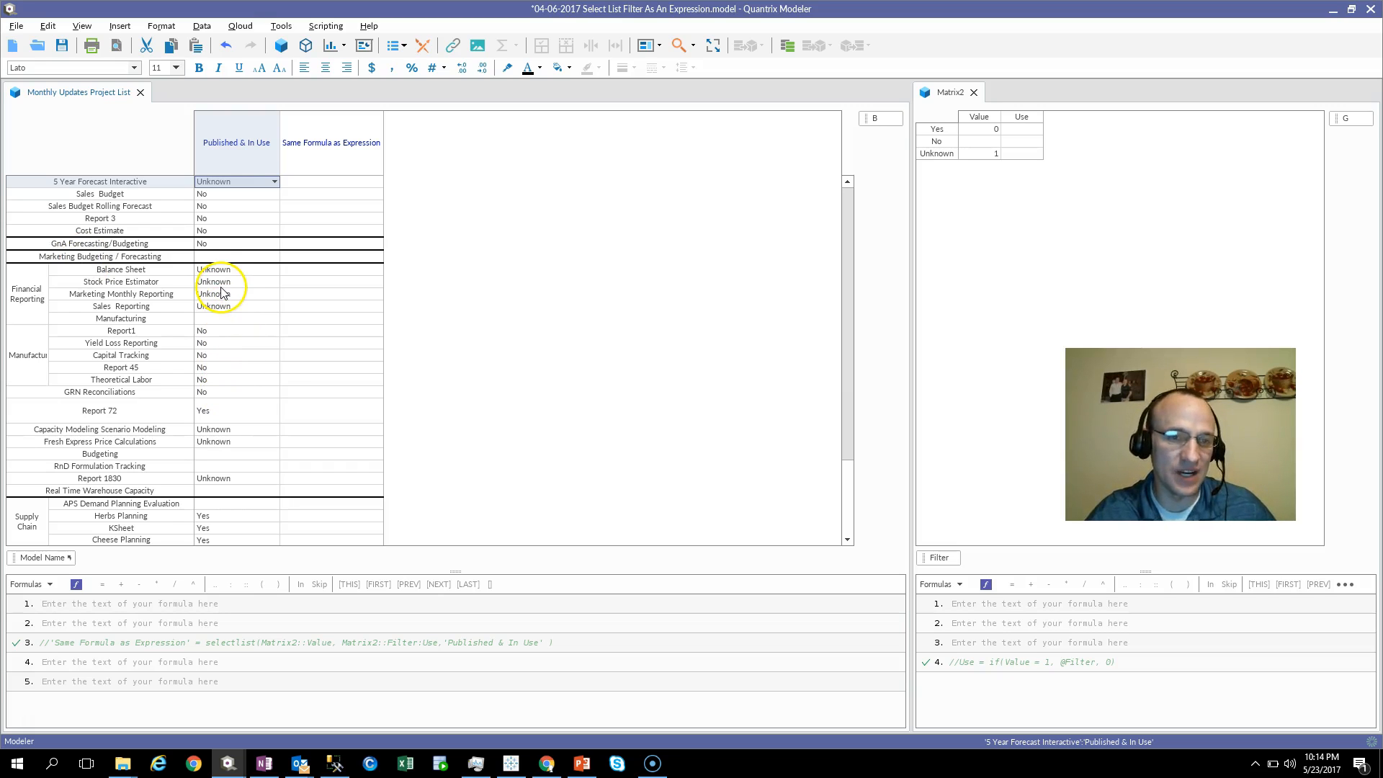
click(223, 148)
right_click(223, 151)
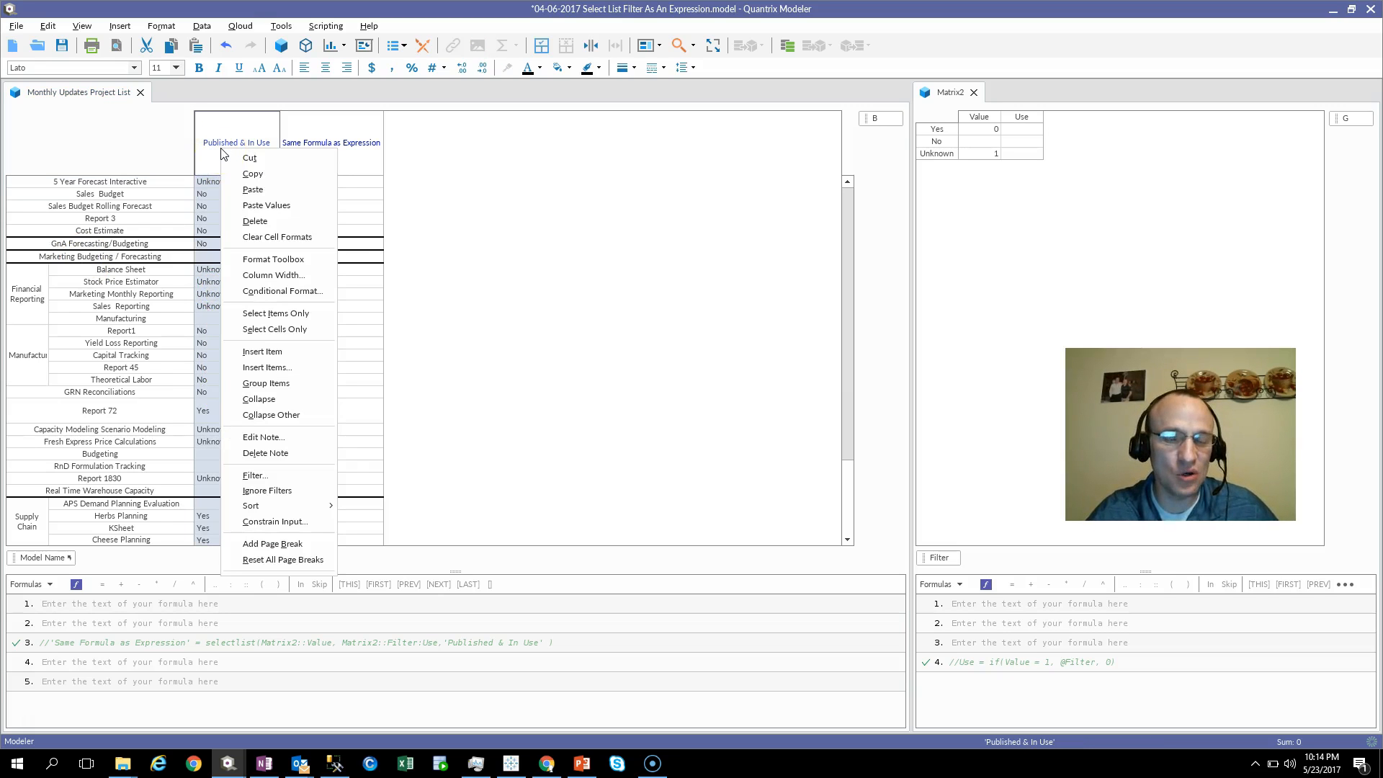
click(270, 477)
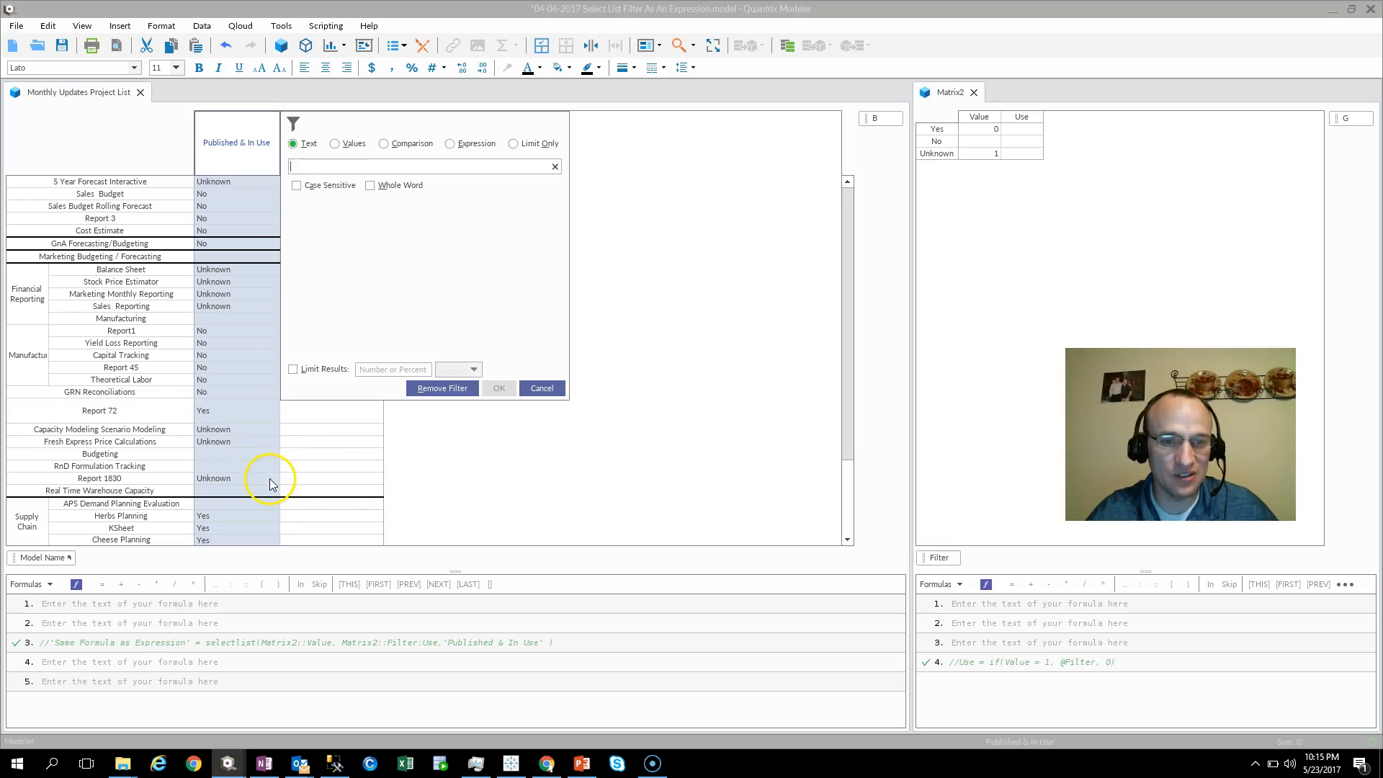
click(335, 143)
click(298, 222)
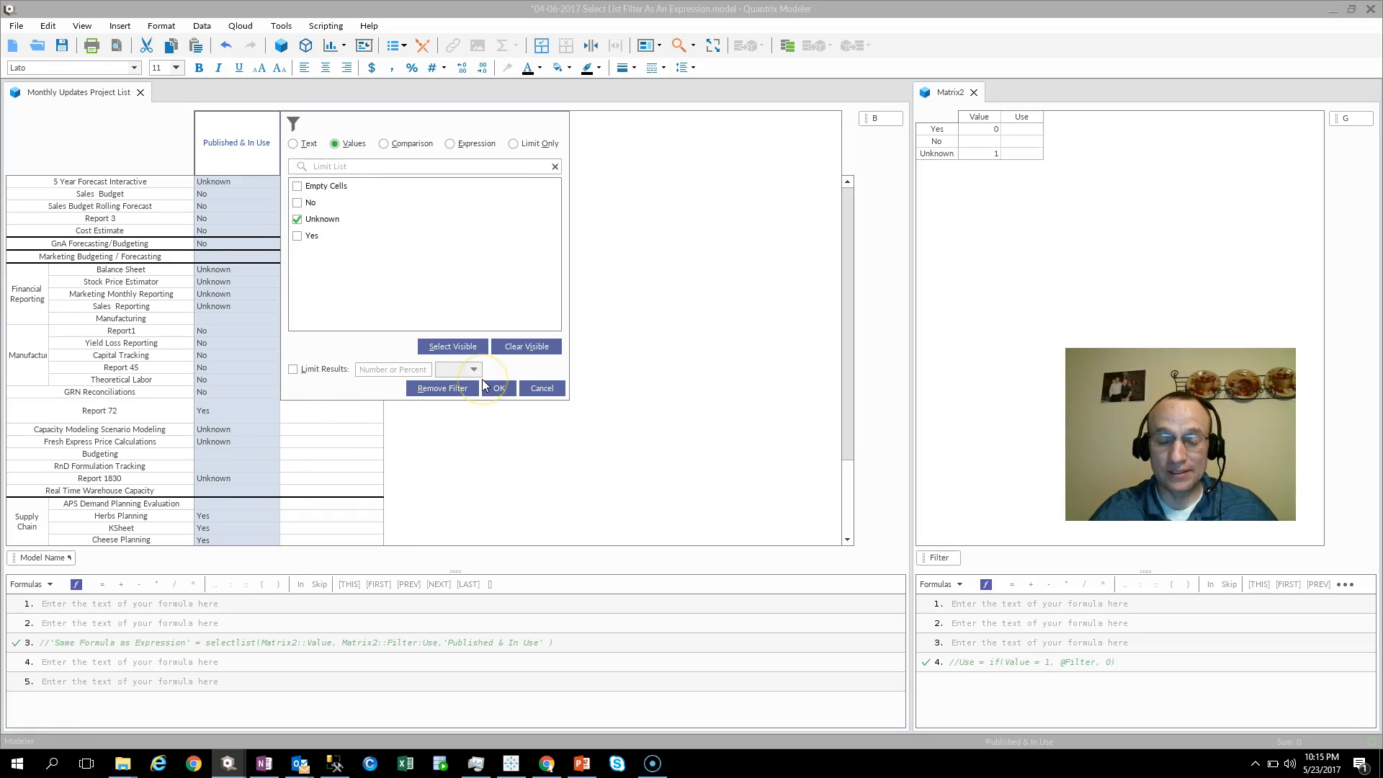
click(497, 389)
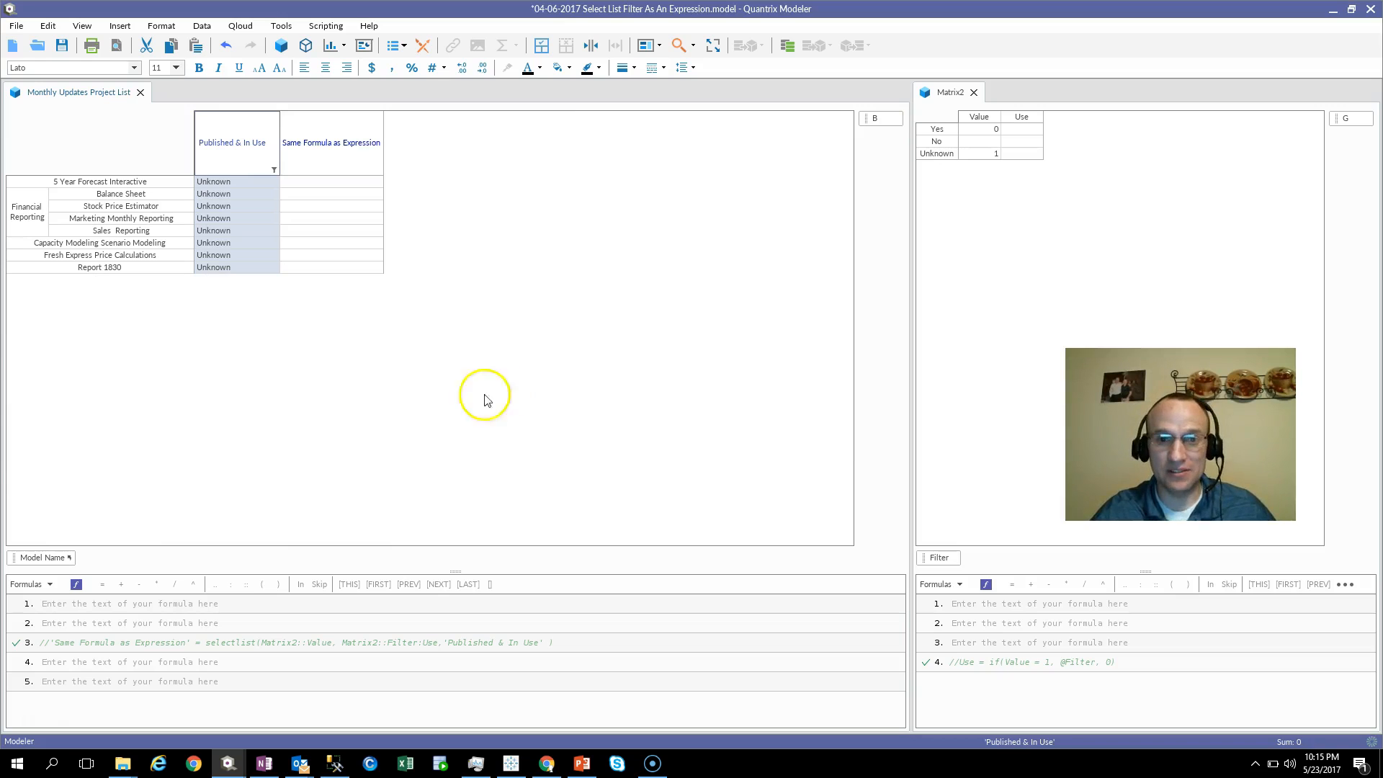
- Add the value No to the Published & In Use column's filter alongside Unknown
right_click(246, 154)
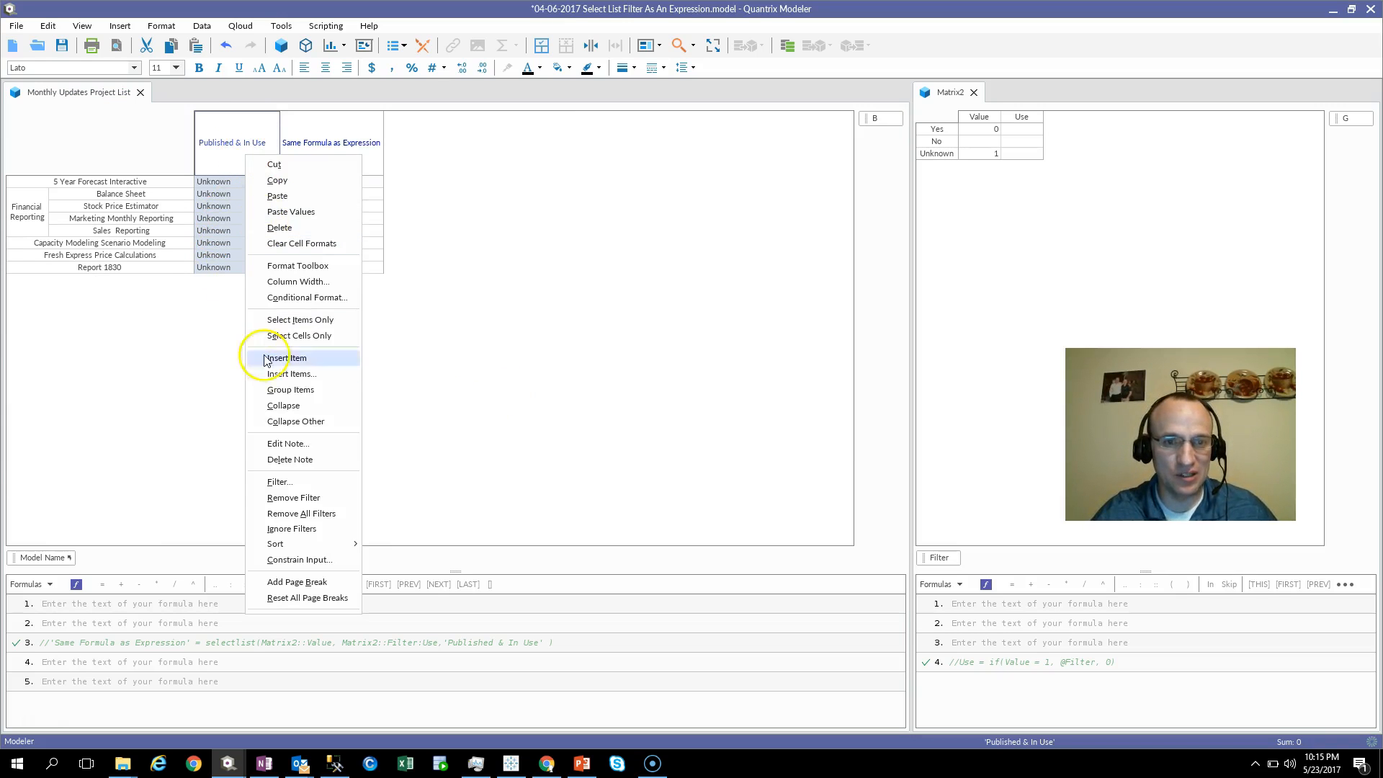
click(289, 484)
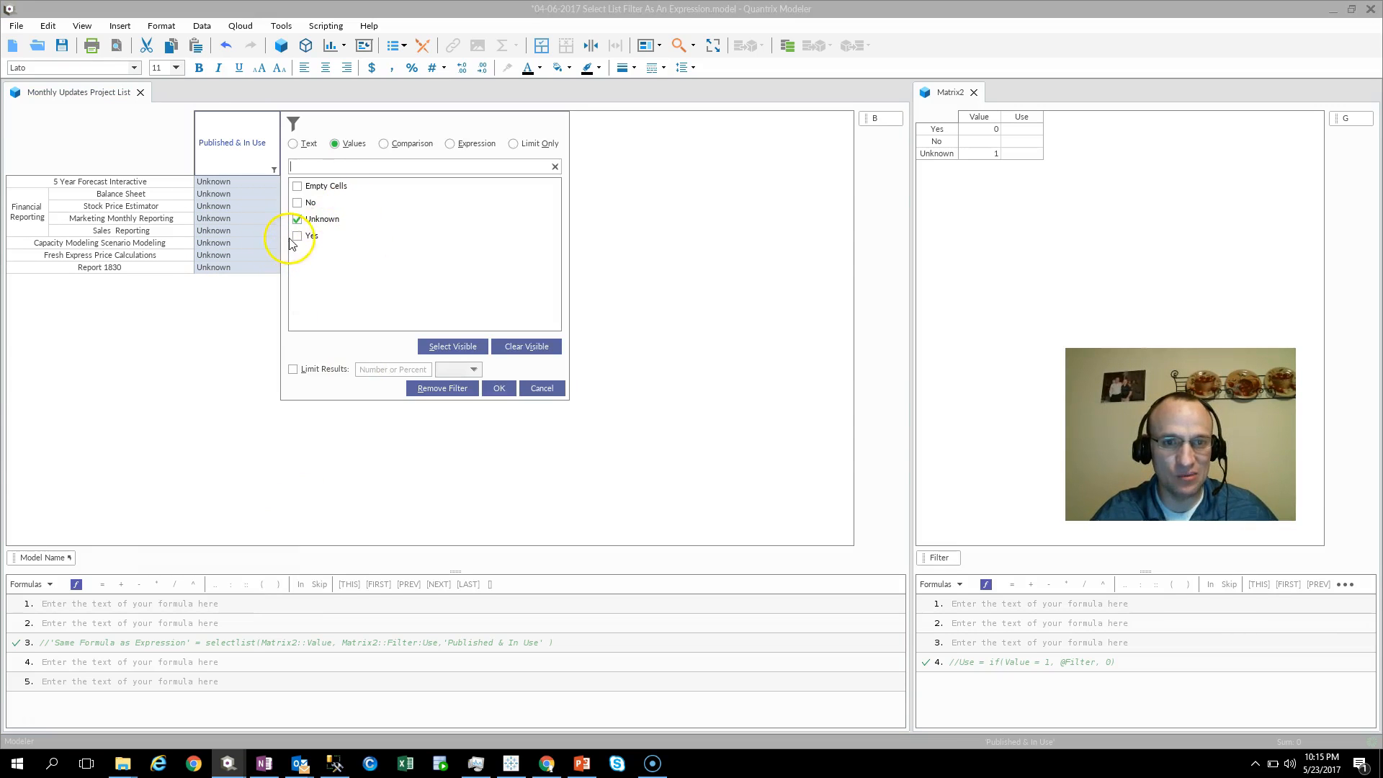
click(297, 203)
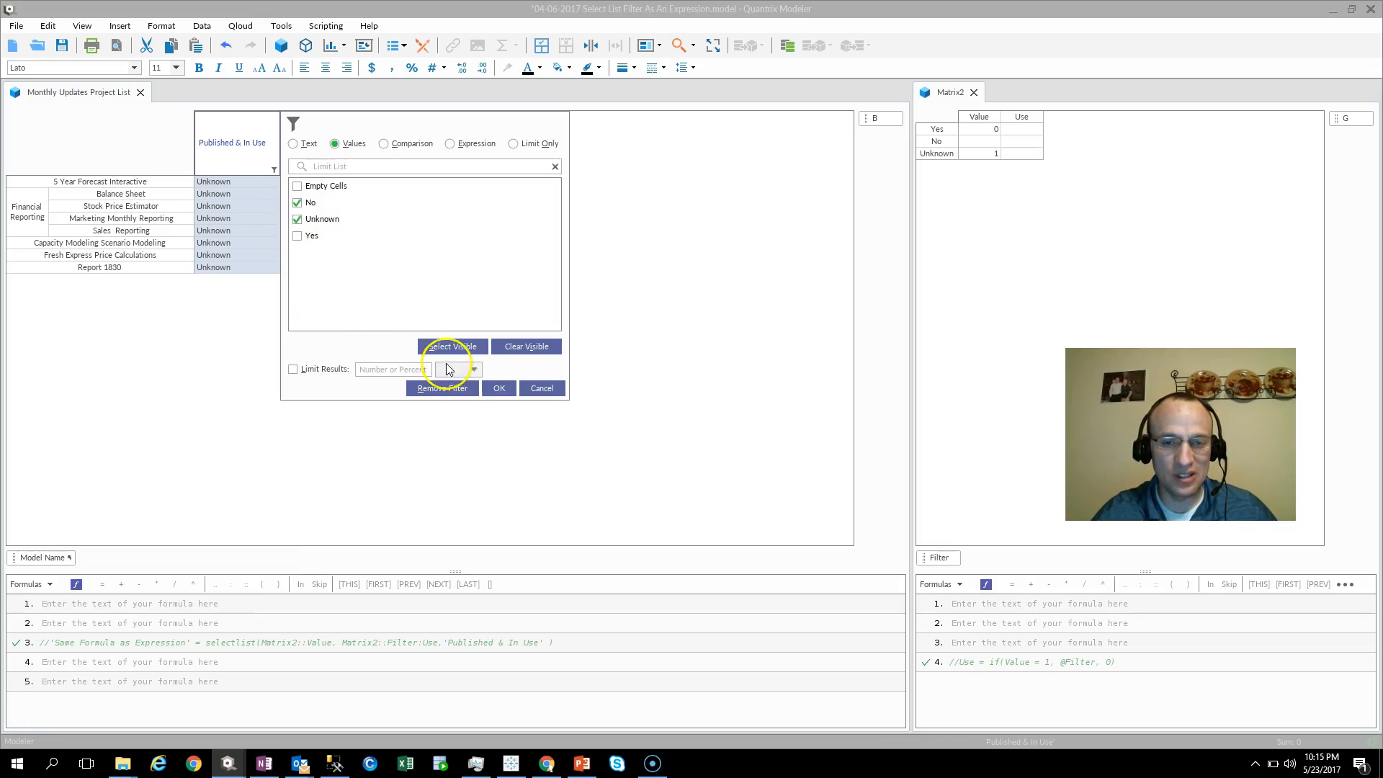
click(497, 387)
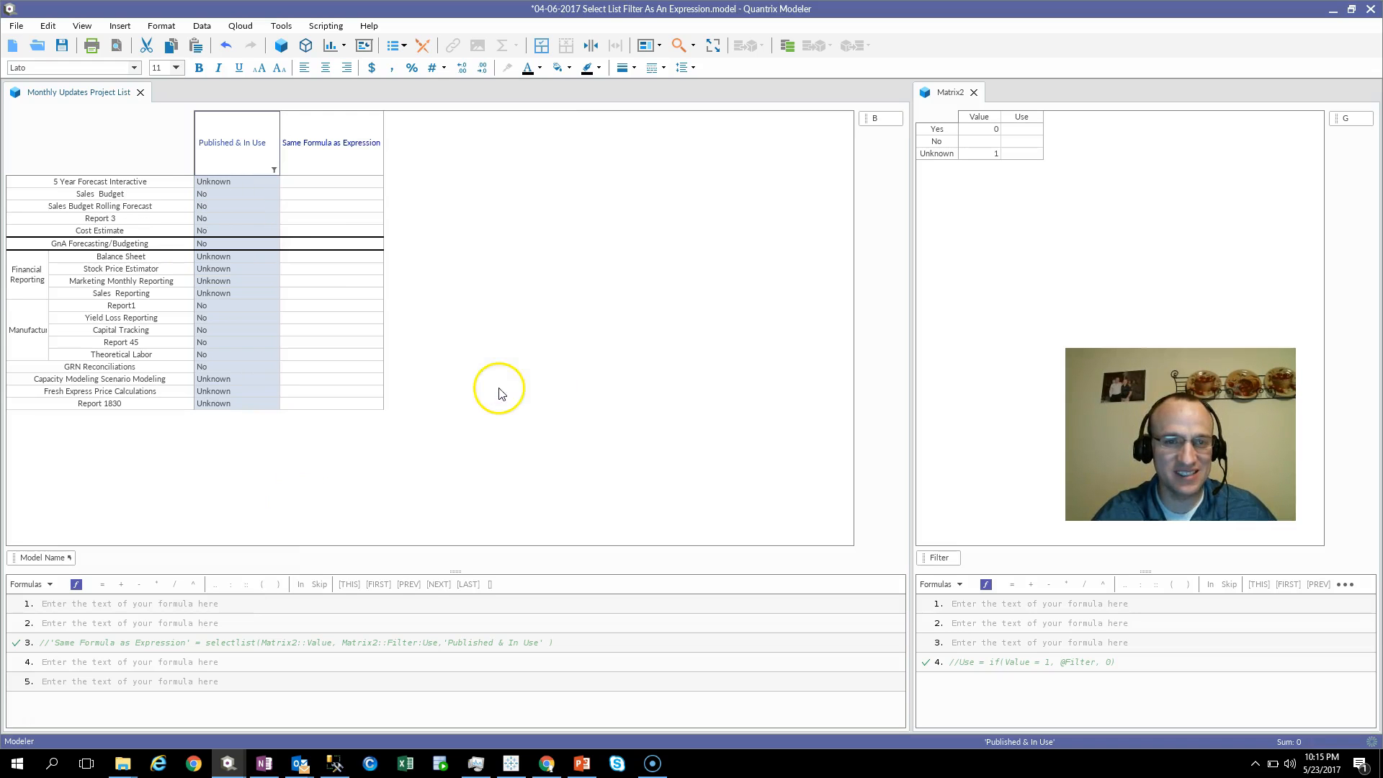
- Review the Published & In Use filter's settings without changes and remove the filter from the column
right_click(262, 164)
click(320, 496)
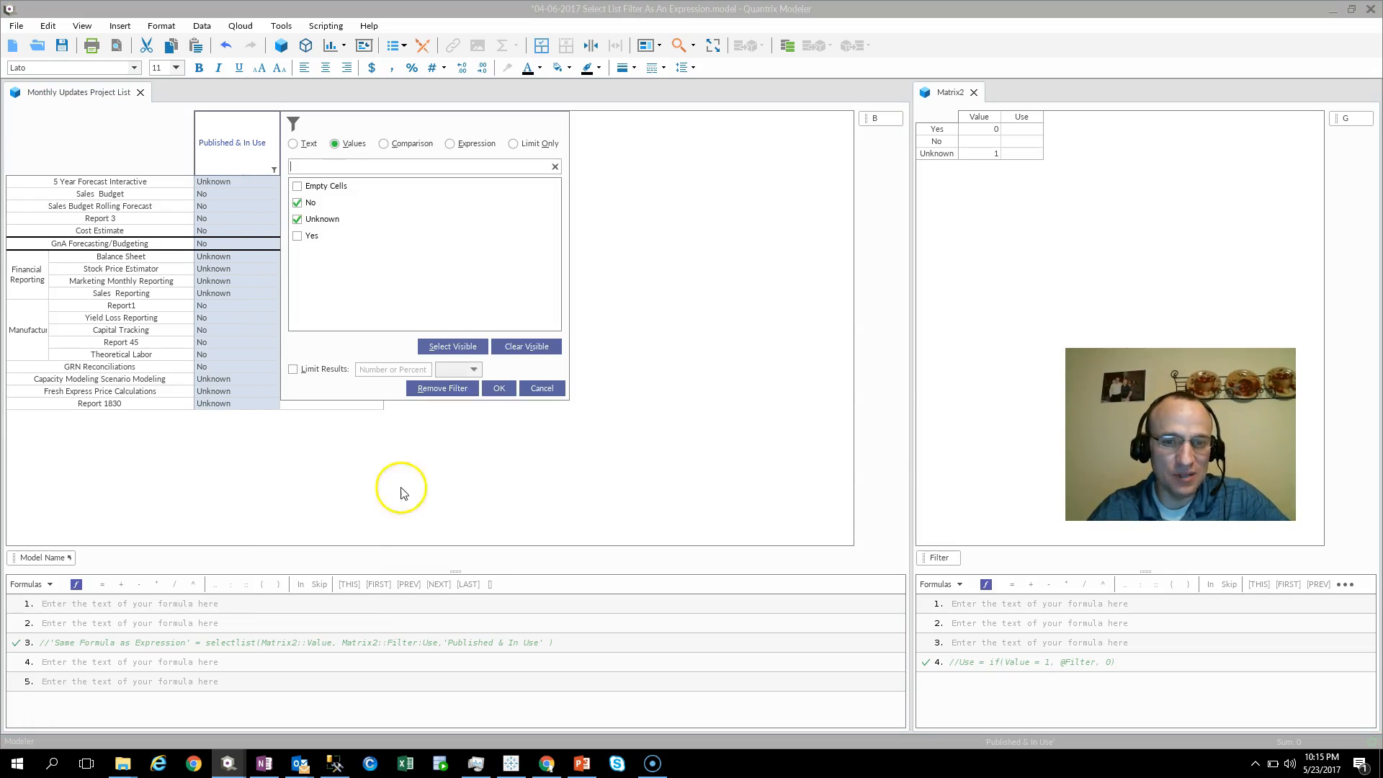
click(538, 388)
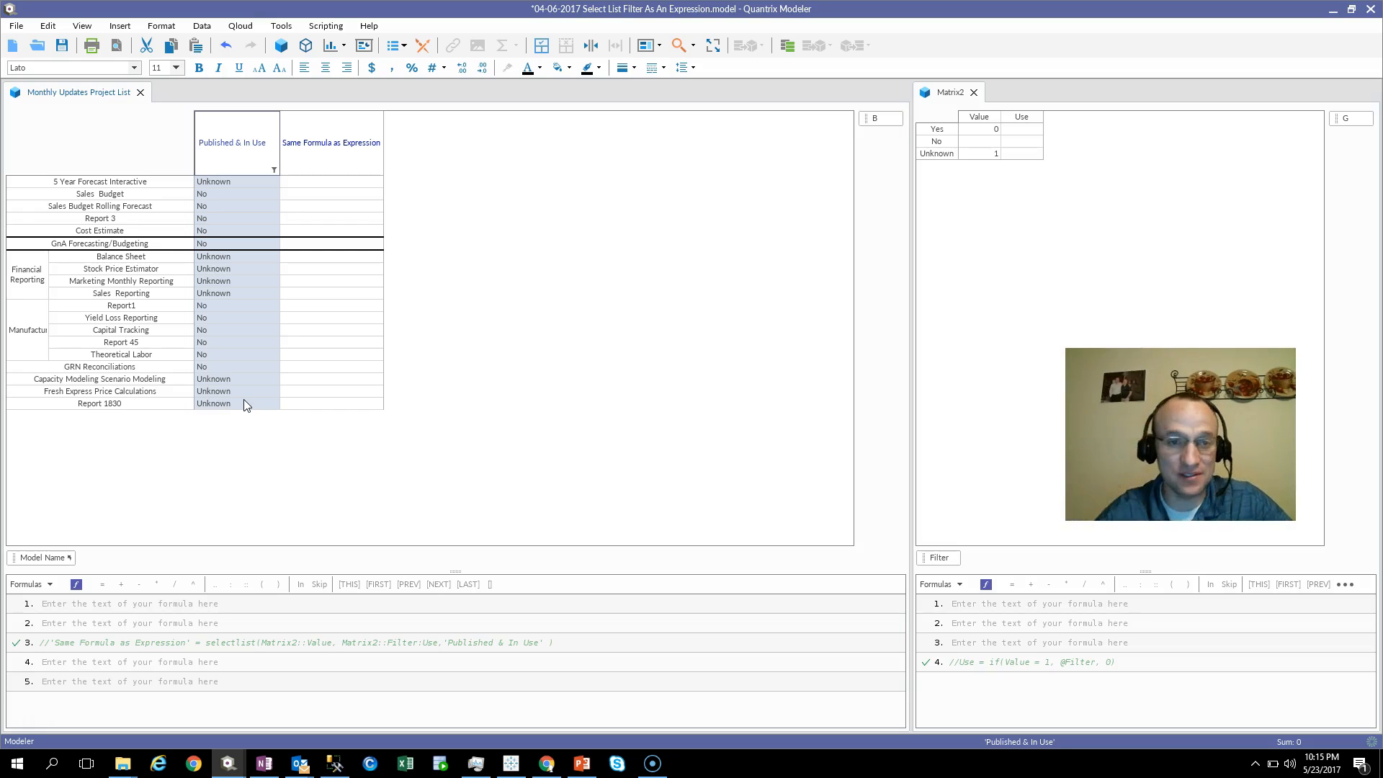
right_click(249, 144)
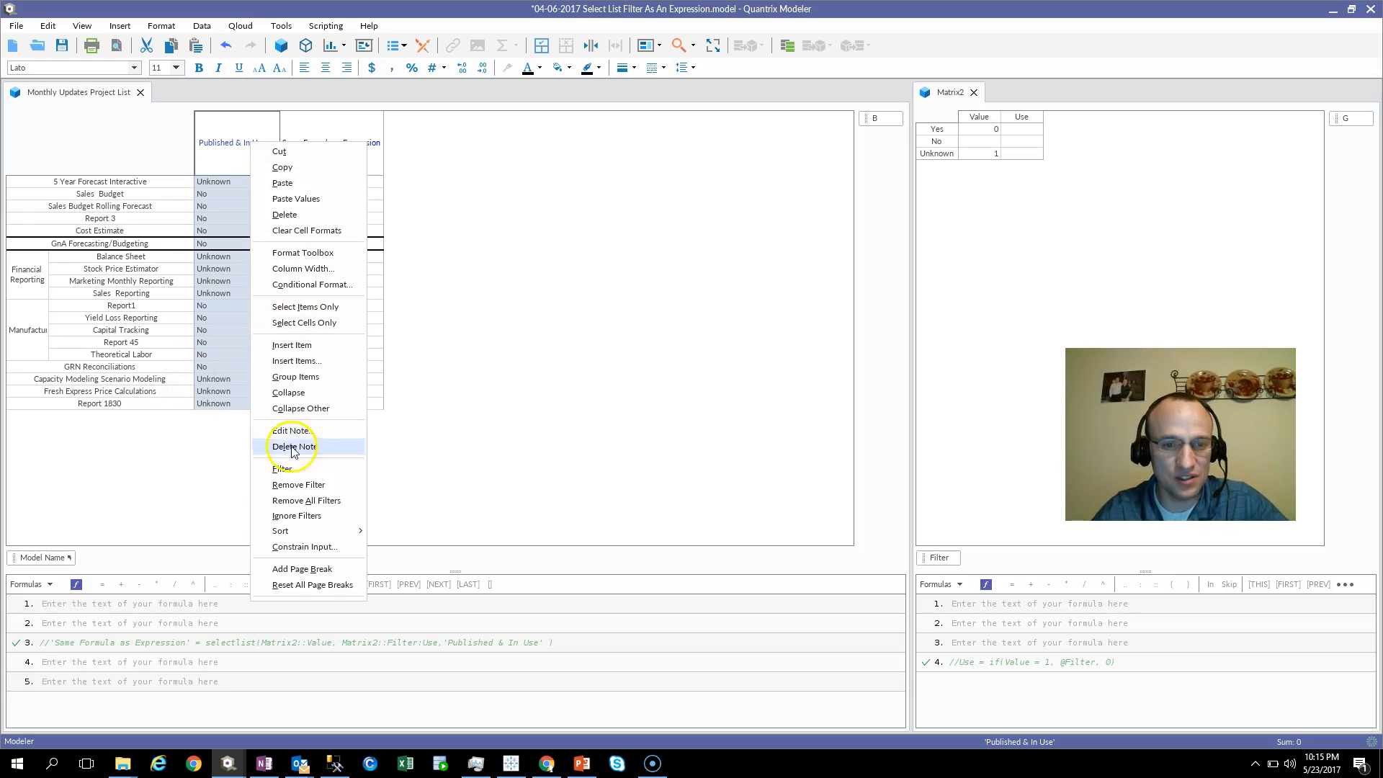
click(297, 484)
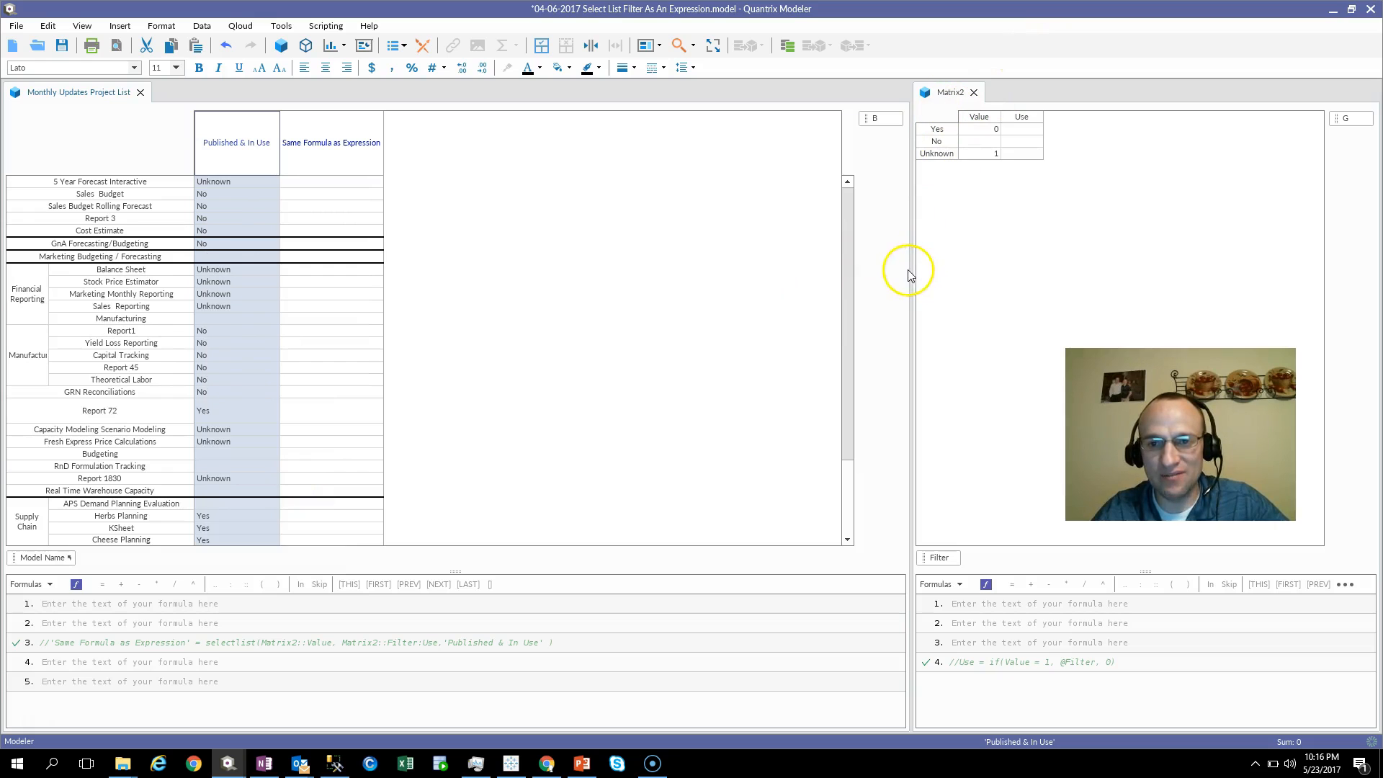
- Widen the Matrix2 pane and set Value to 1 for both the Yes and No items
drag(910, 274, 857, 288)
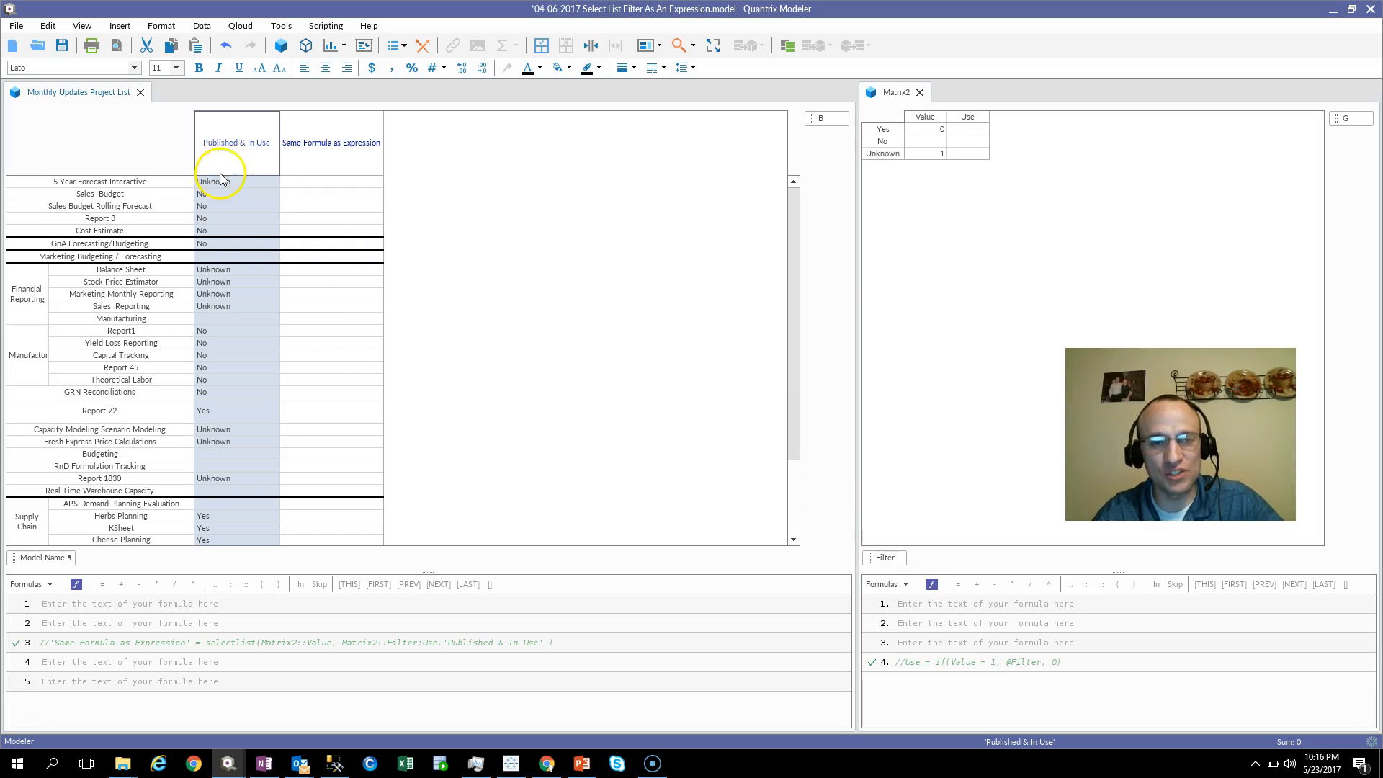
click(941, 139)
click(937, 130)
text(10)
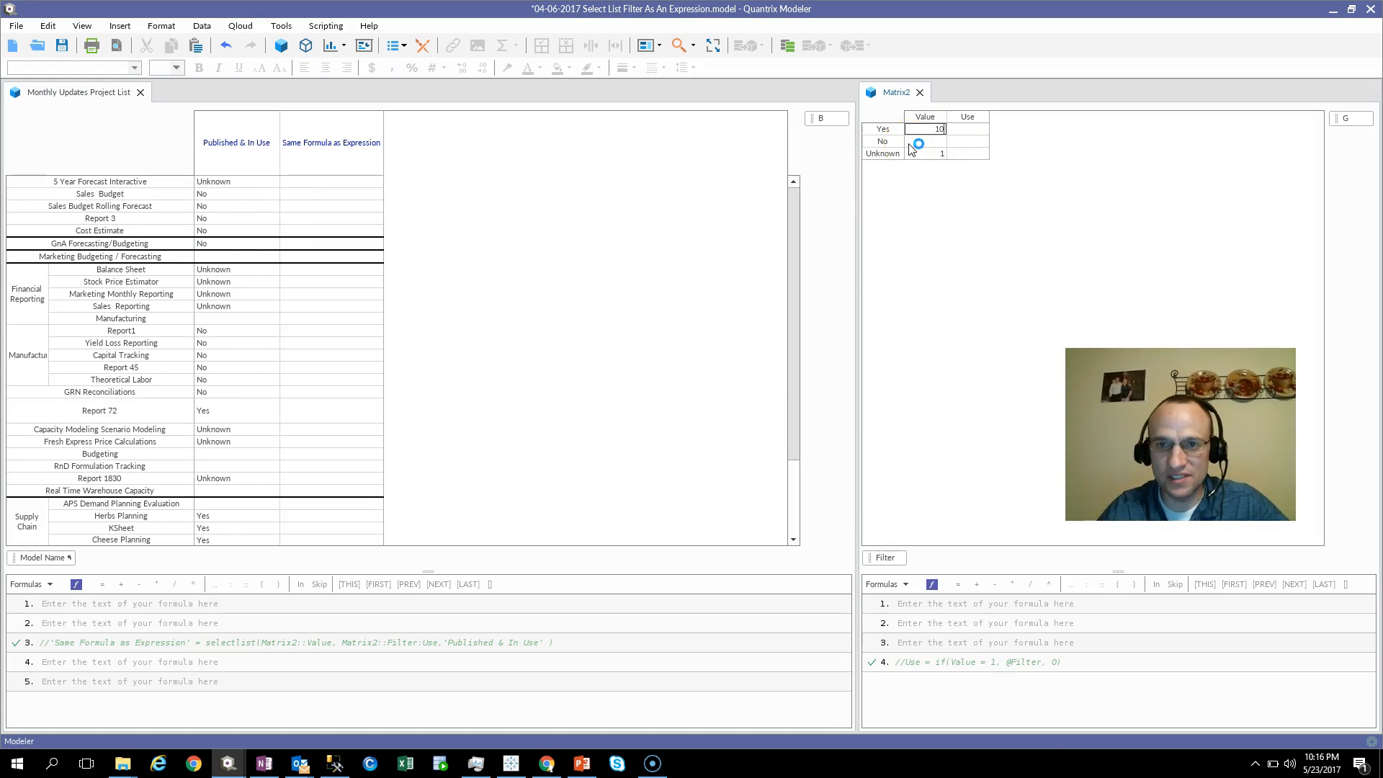
key(Escape)
key(Down)
key(Up)
text(1)
key(Return)
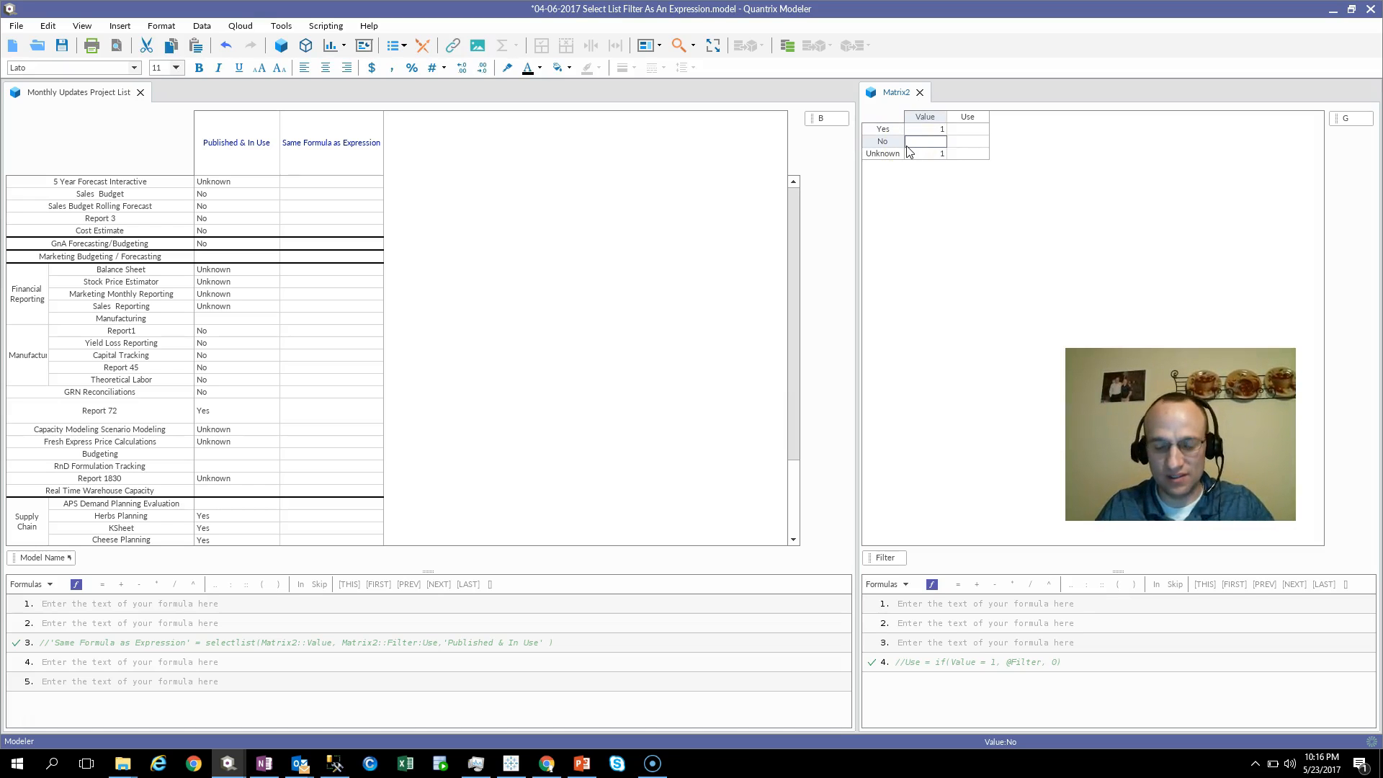
key(Up)
click(909, 153)
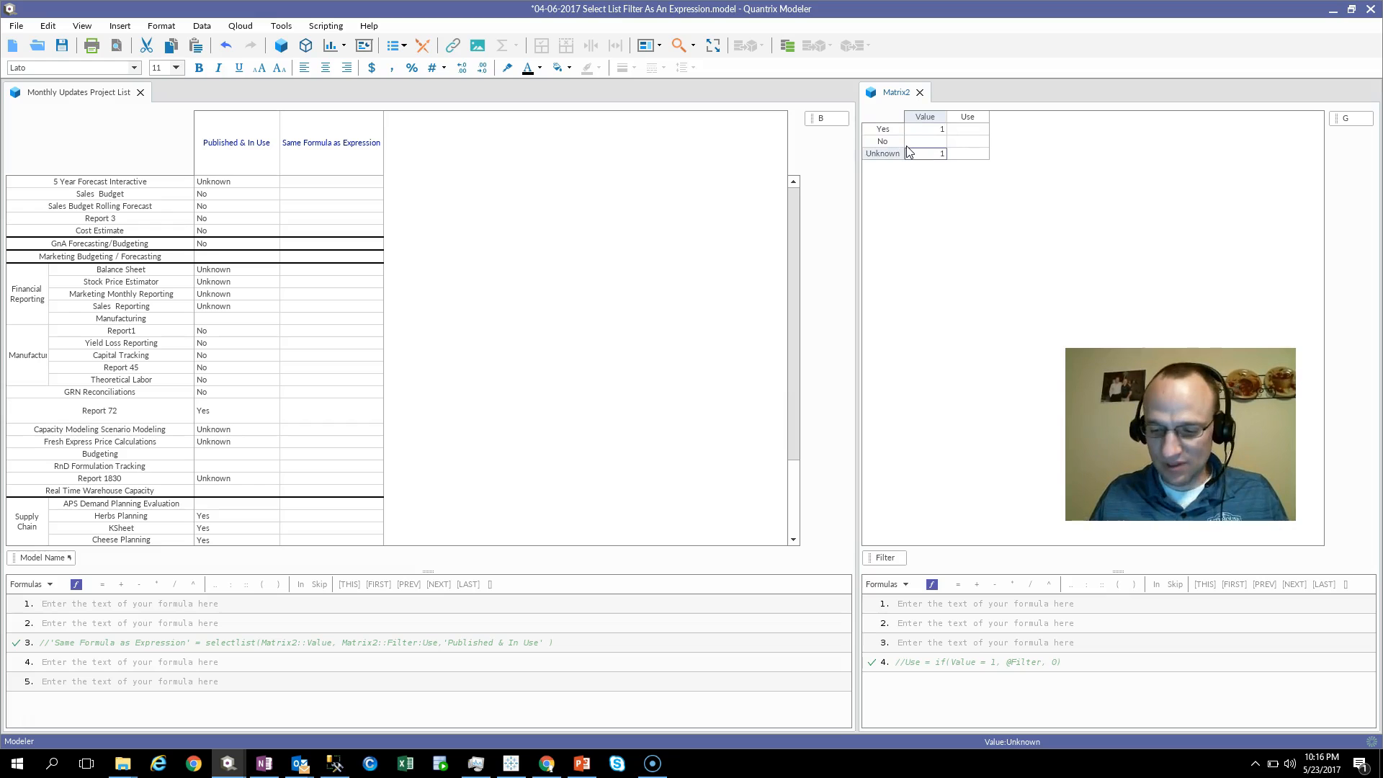
key(Up)
text(1)
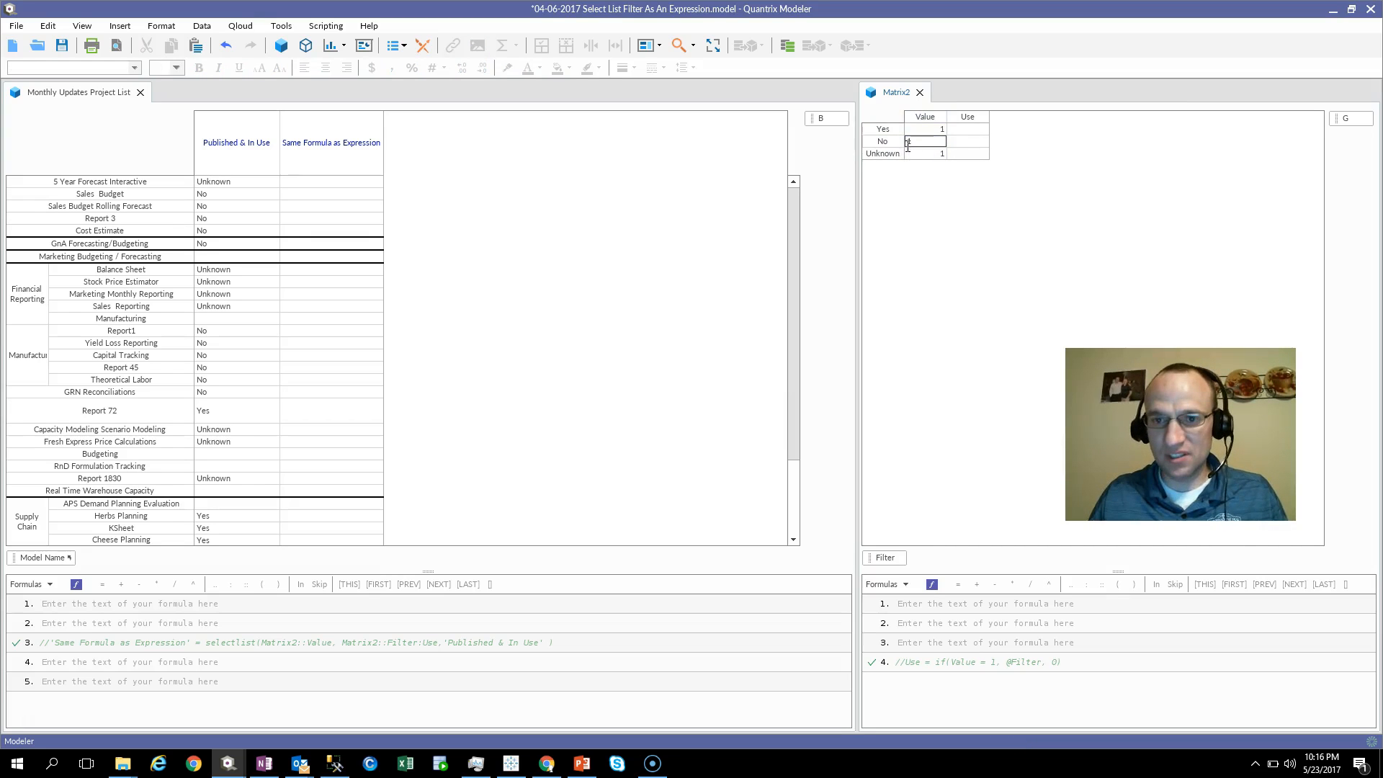
key(Up)
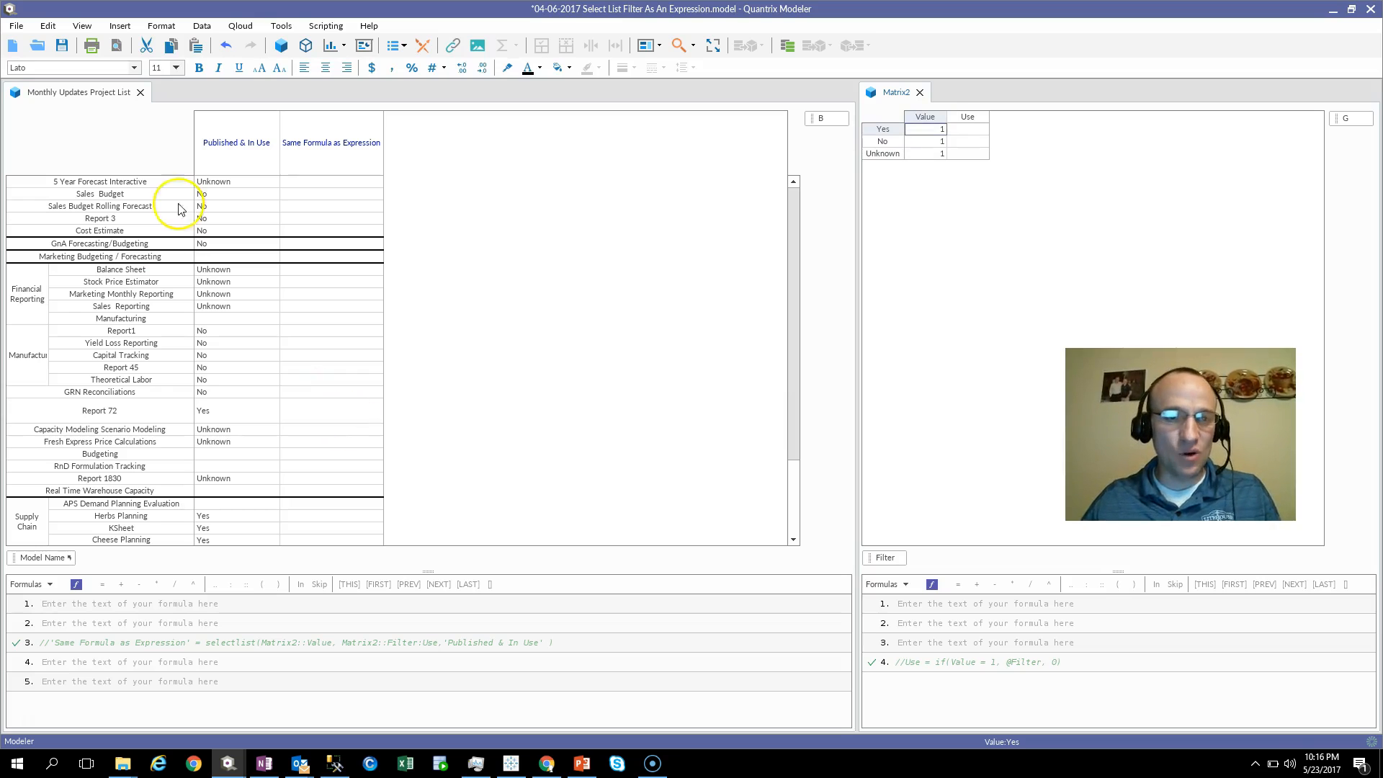
- In Matrix2, set the Value of Yes to 0 and clear the Value of No
click(214, 144)
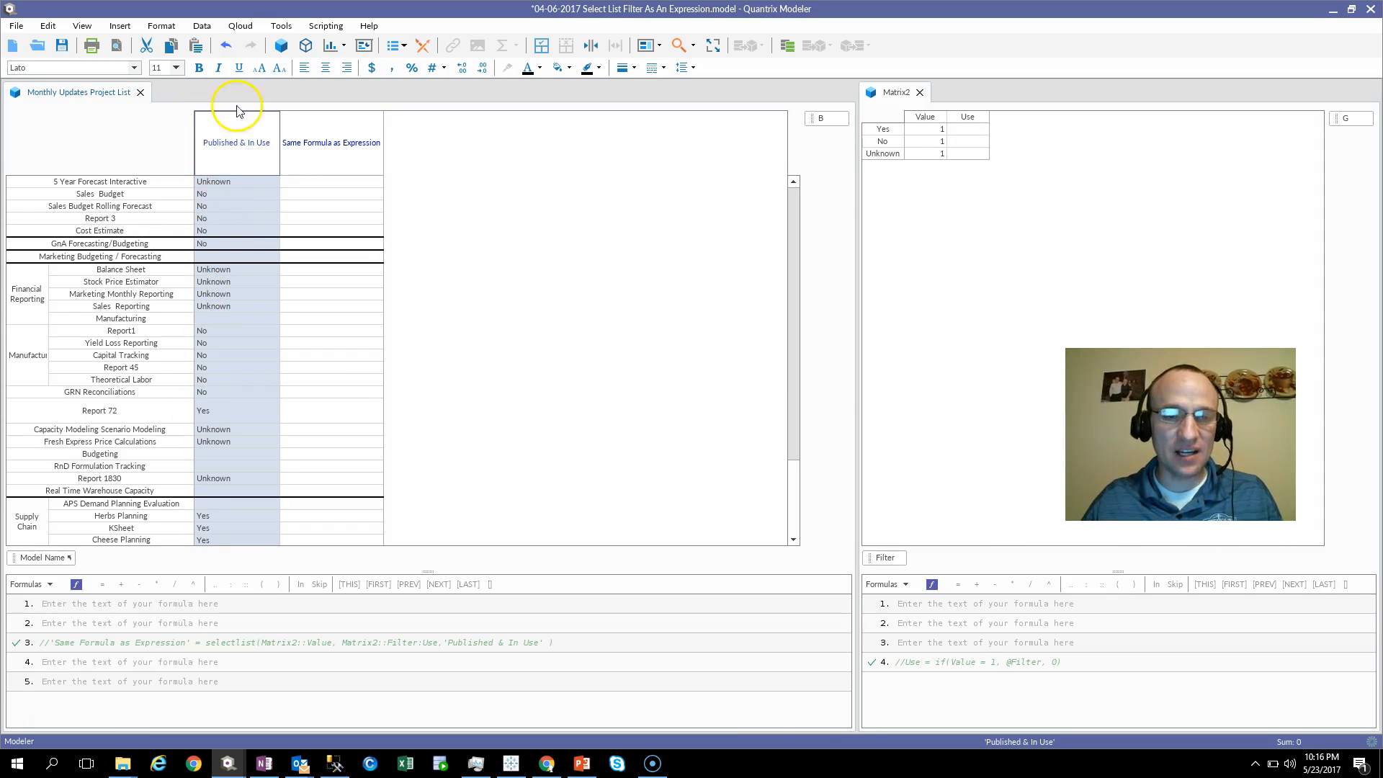
click(934, 141)
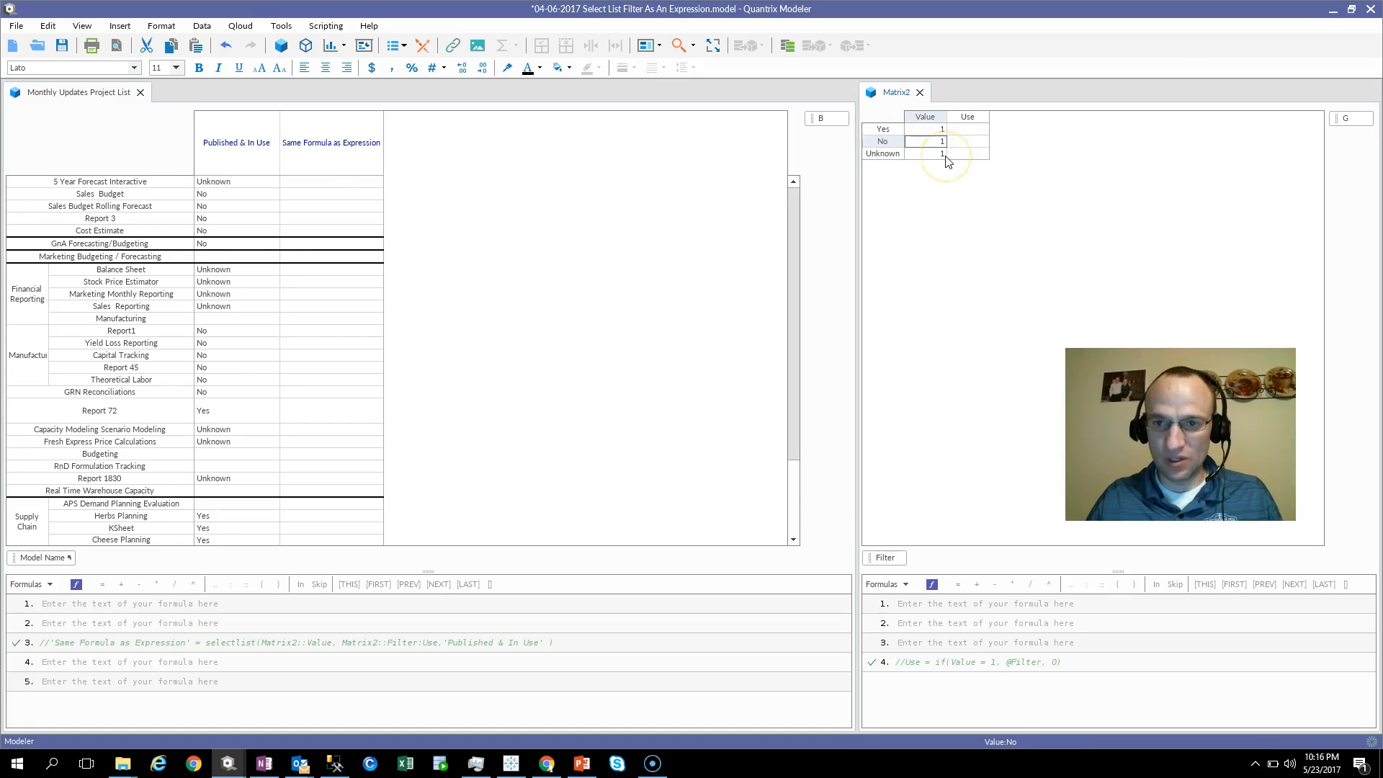
key(Up)
text(0)
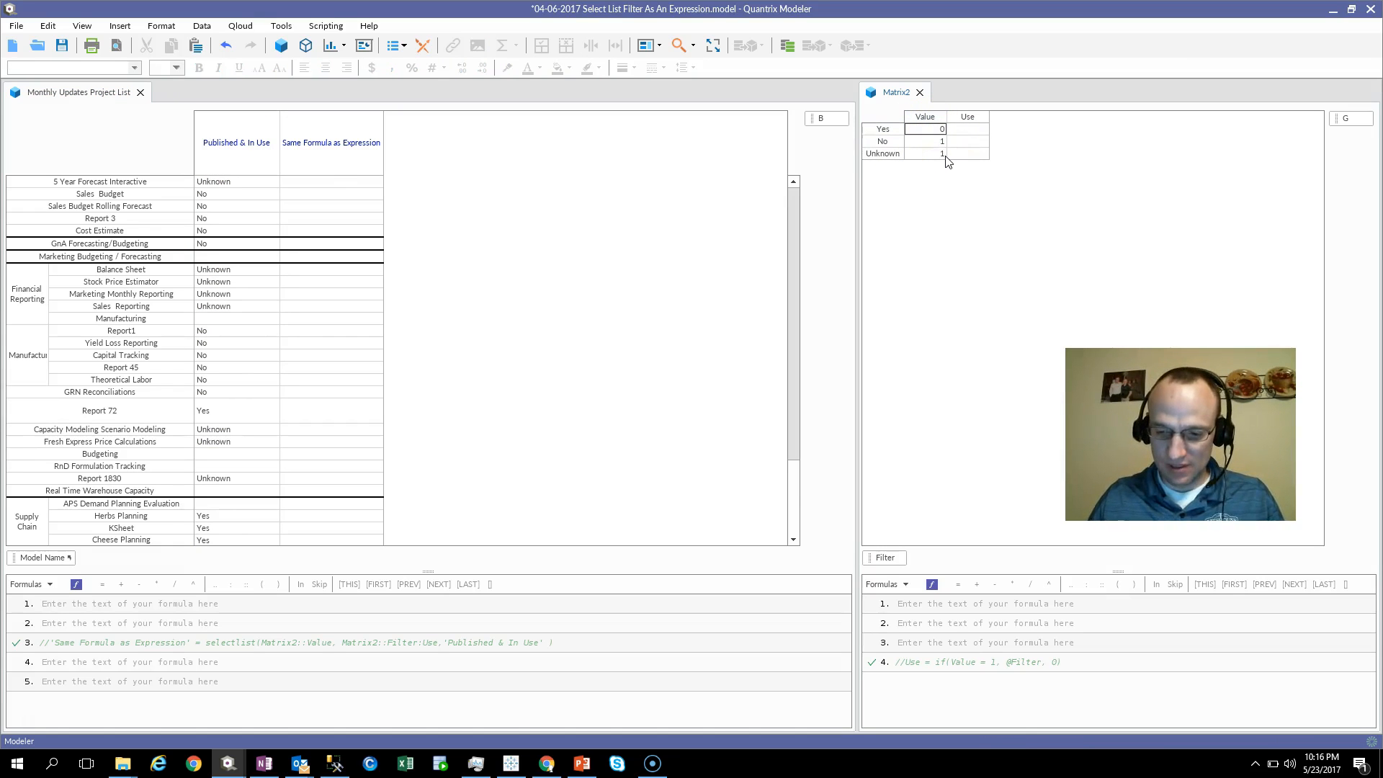
key(Return)
click(943, 155)
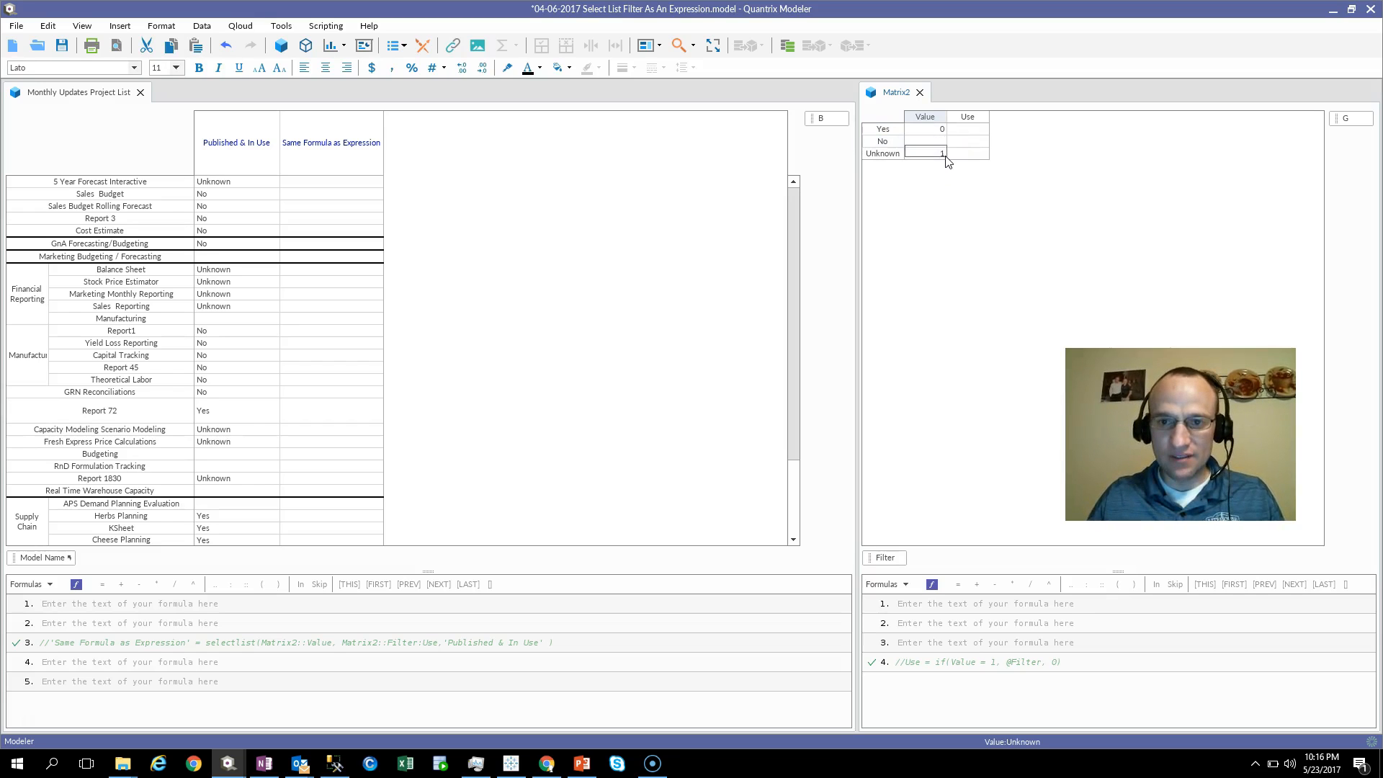
click(257, 172)
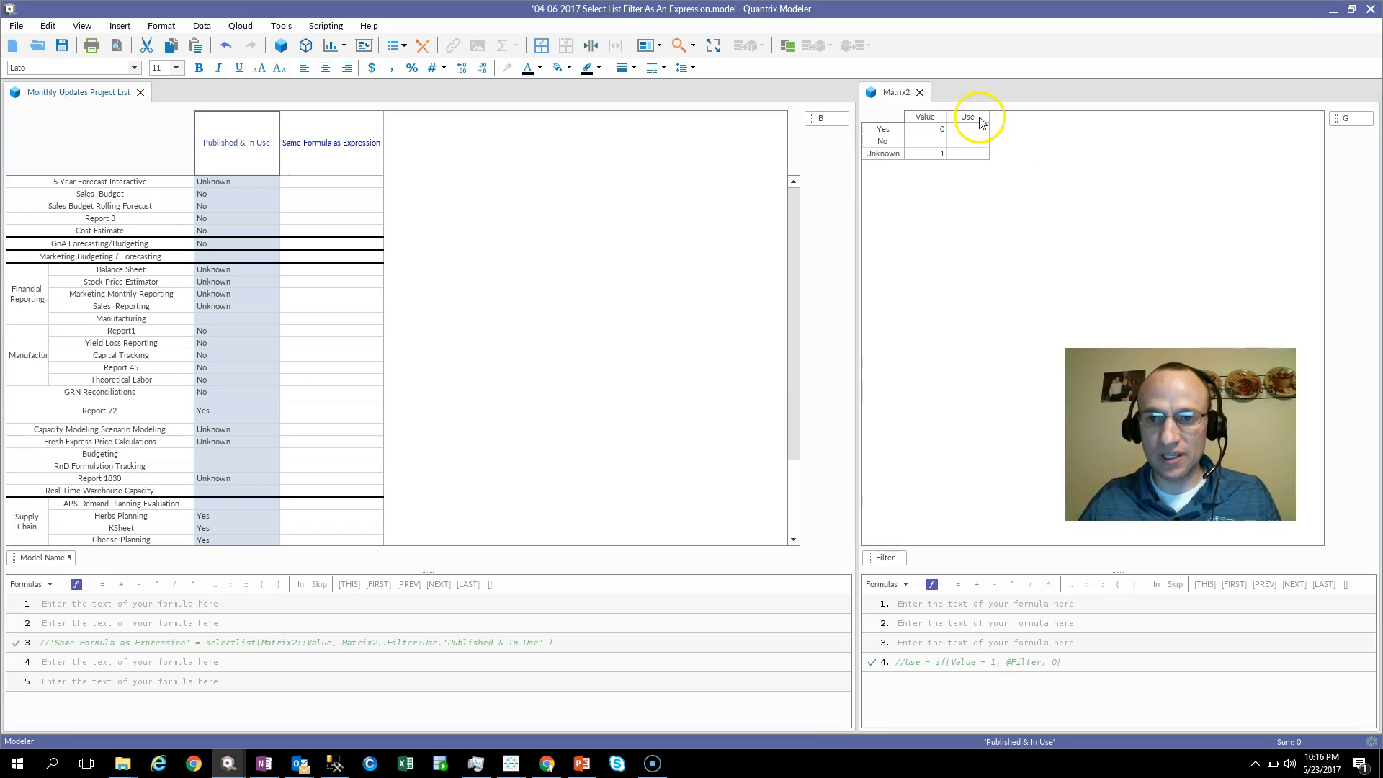
click(970, 611)
click(971, 611)
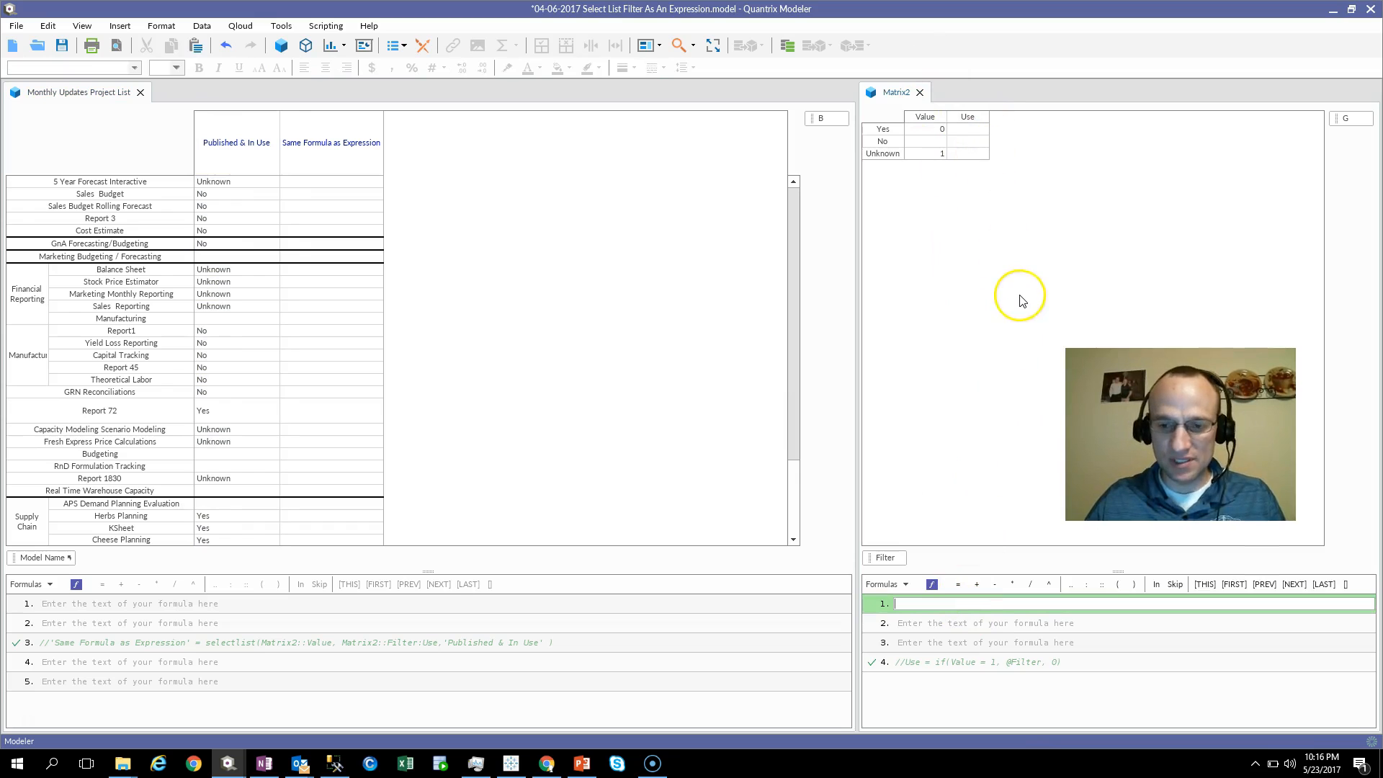
text(use )
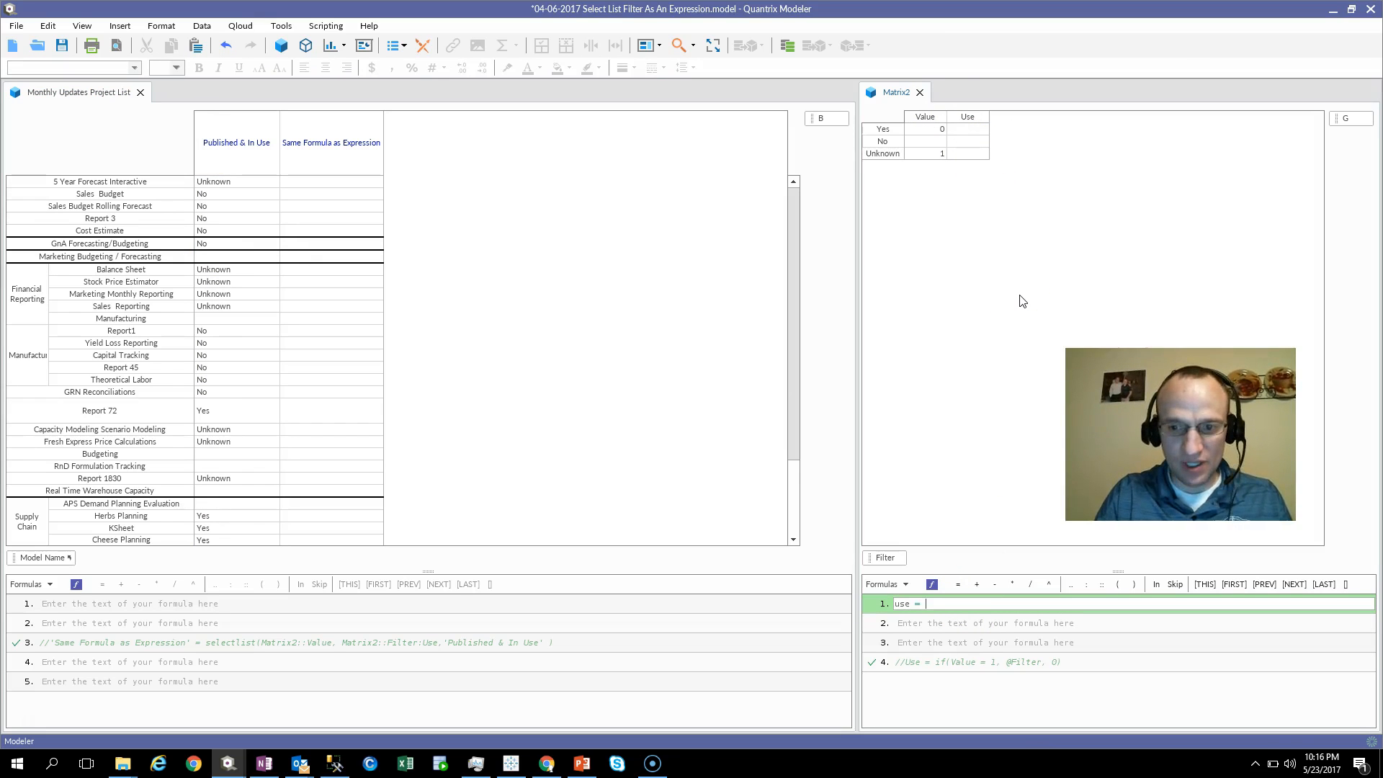
text(= if(valu)
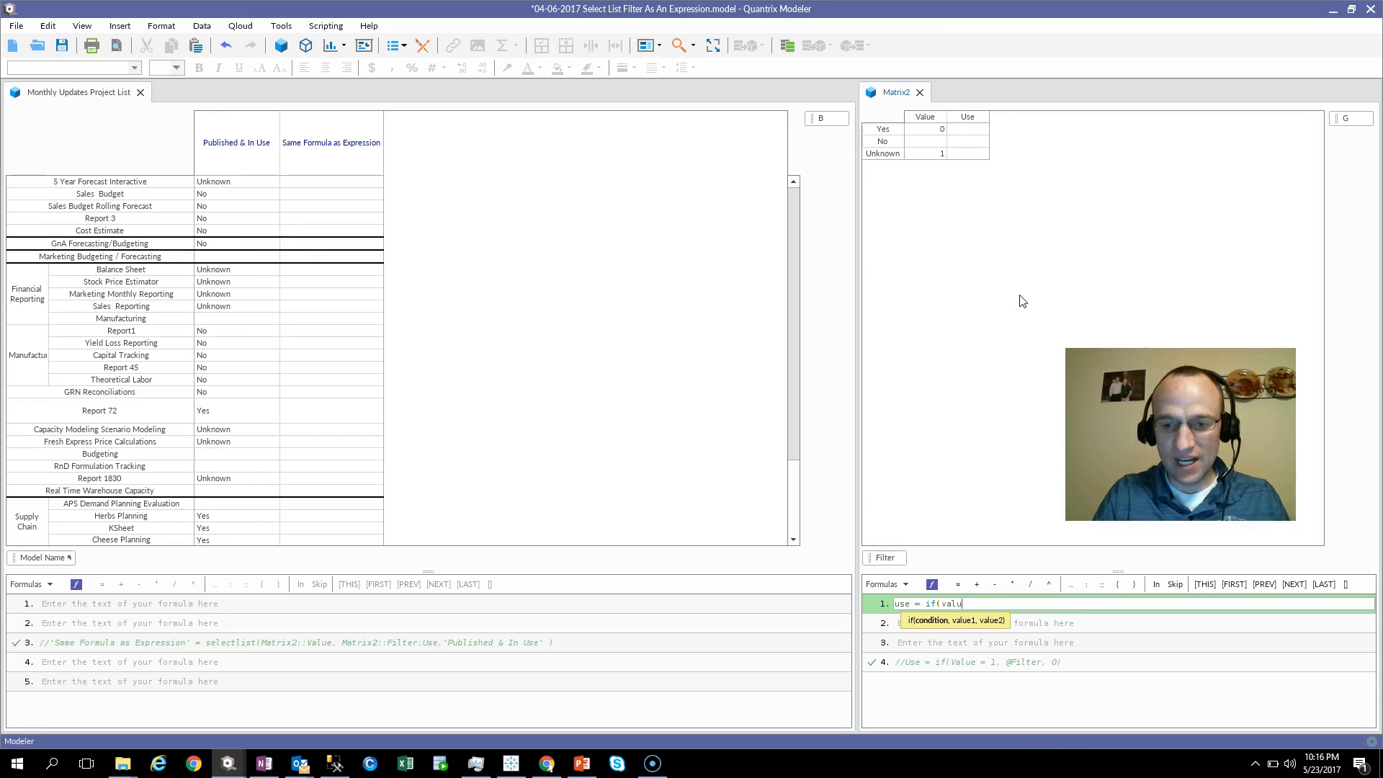
text(e()
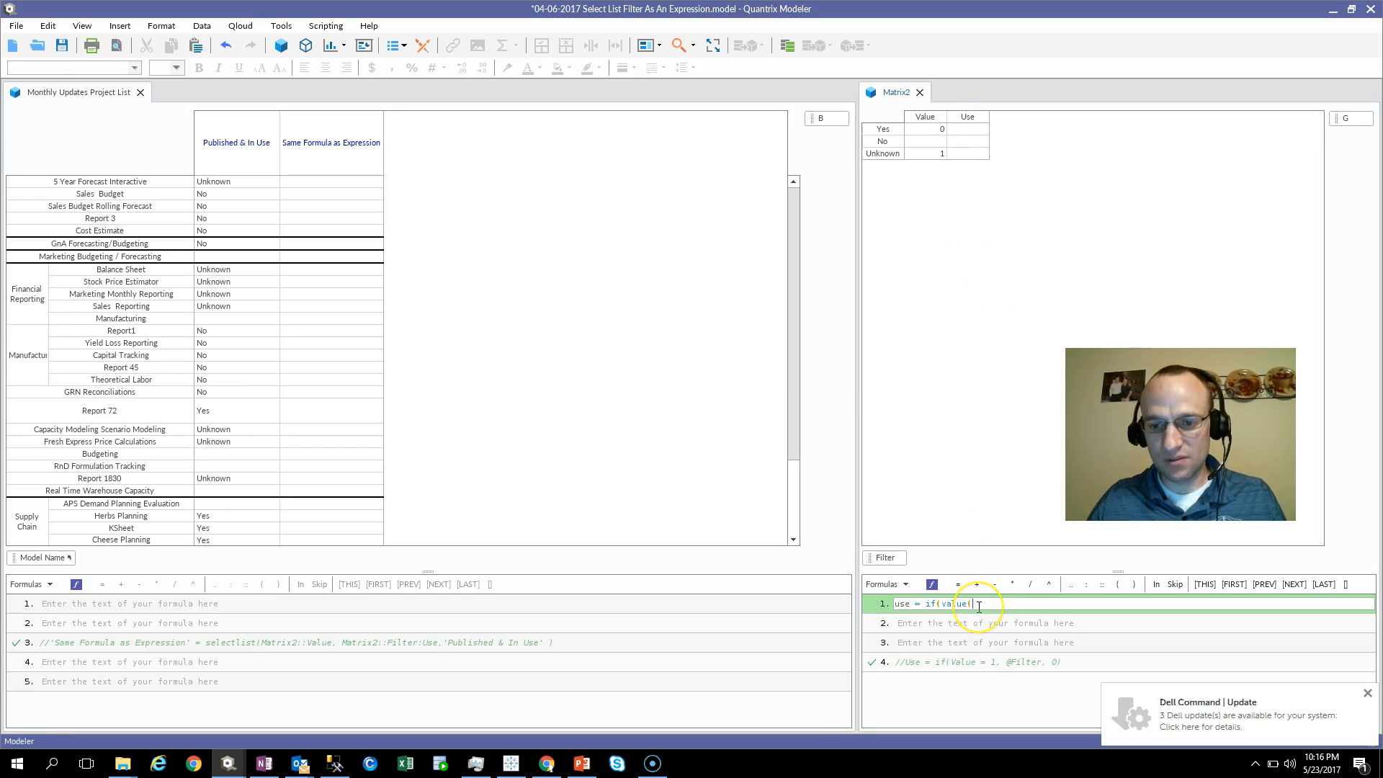
key(BackSpace)
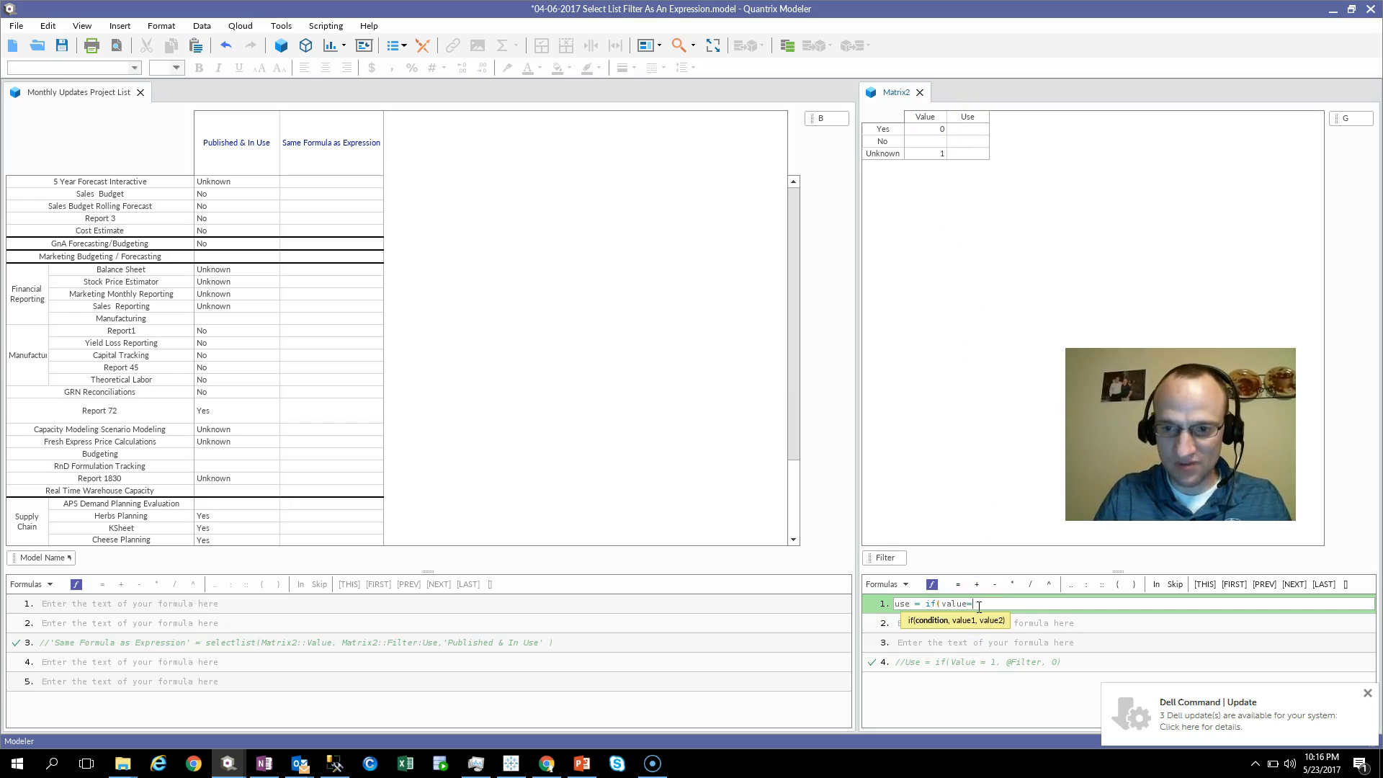
text(=1,)
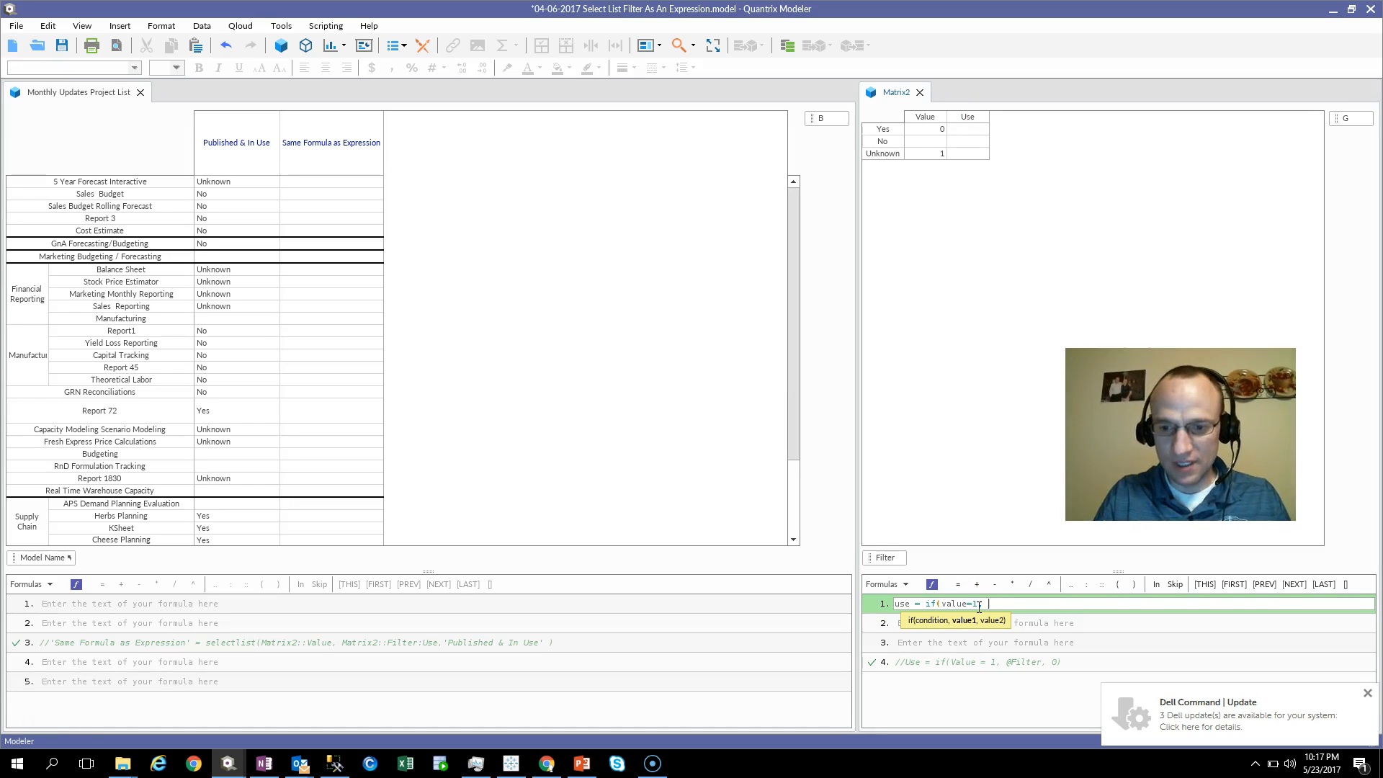
text( @Filter,)
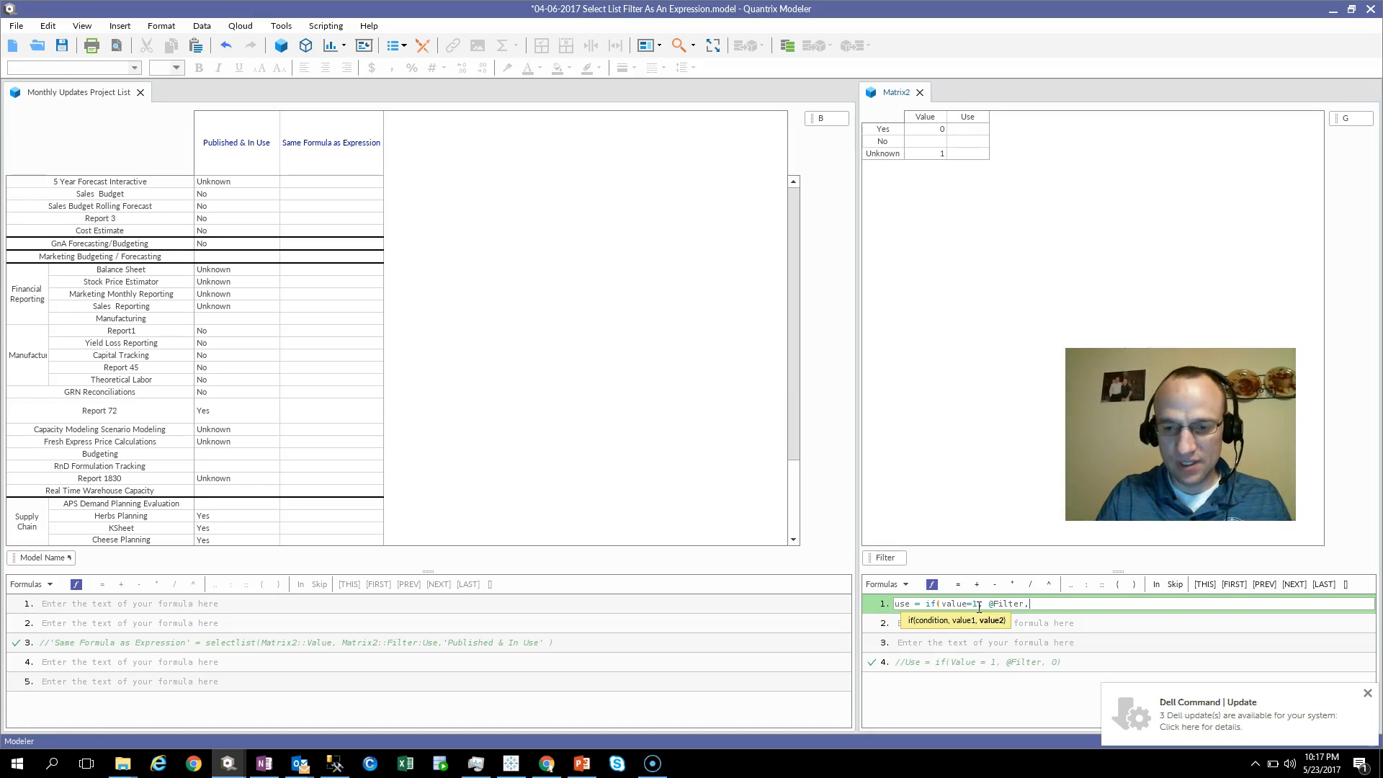
text( 0))
key(Return)
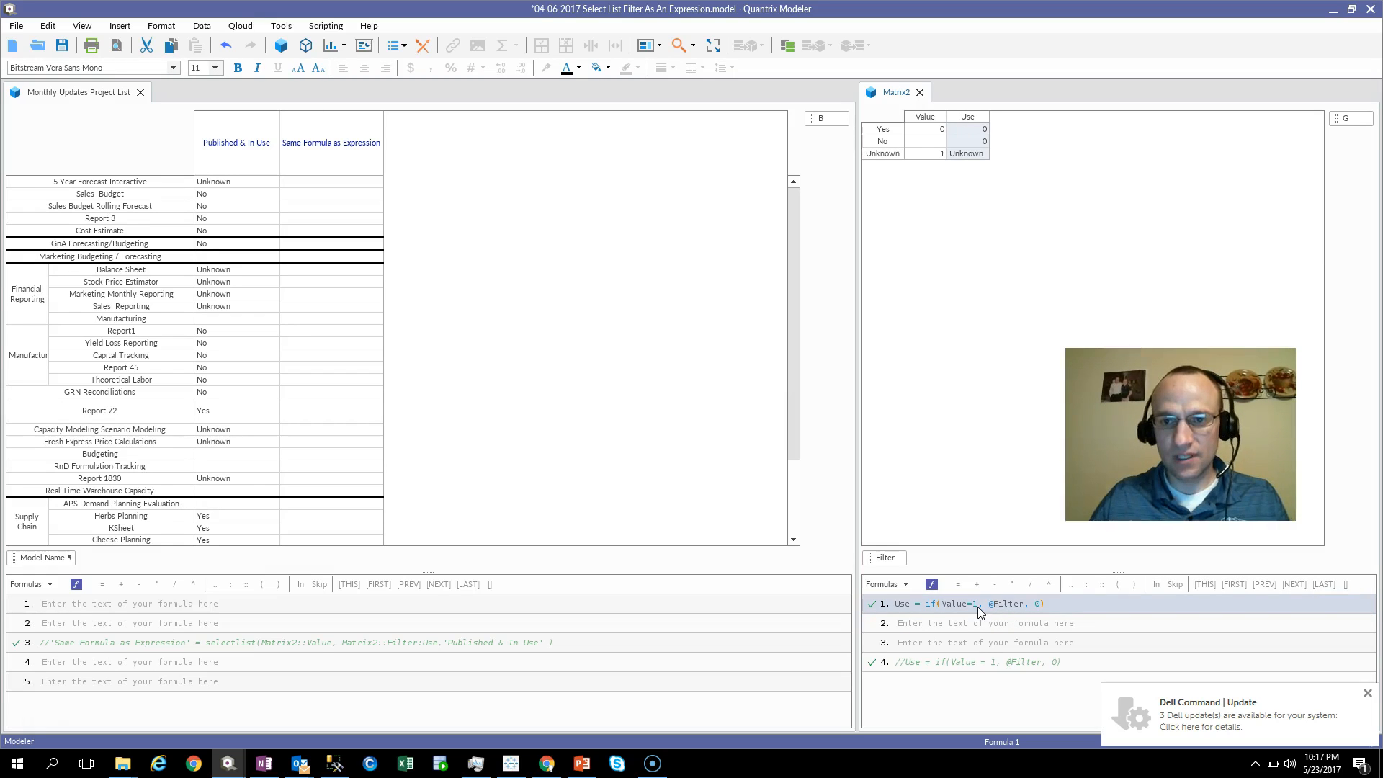
- Test the Use formula by entering 1 as the Value for No and Yes in Matrix2
click(929, 144)
text(1)
key(Up)
text(1)
key(Down)
key(Right)
key(Up)
key(Left)
- Clear the Value cells for Yes and No in Matrix2, keeping only the Unknown item's value
key(Delete)
key(Down)
key(Delete)
key(Down)
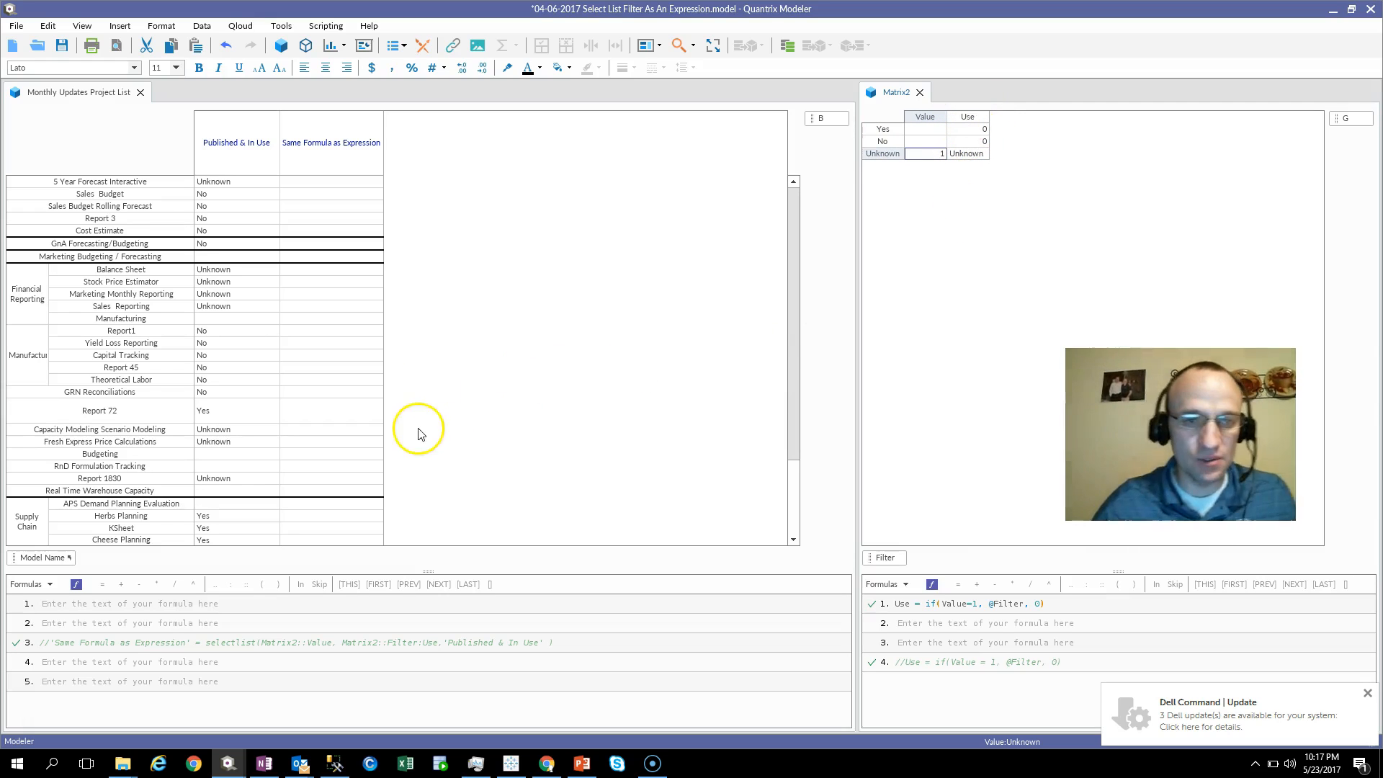
- Enter the first project list formula as 'Same Formula as Expression' = selectlist(Matrix2::Value, Matrix2::Use, 'Published & In Use')
click(300, 142)
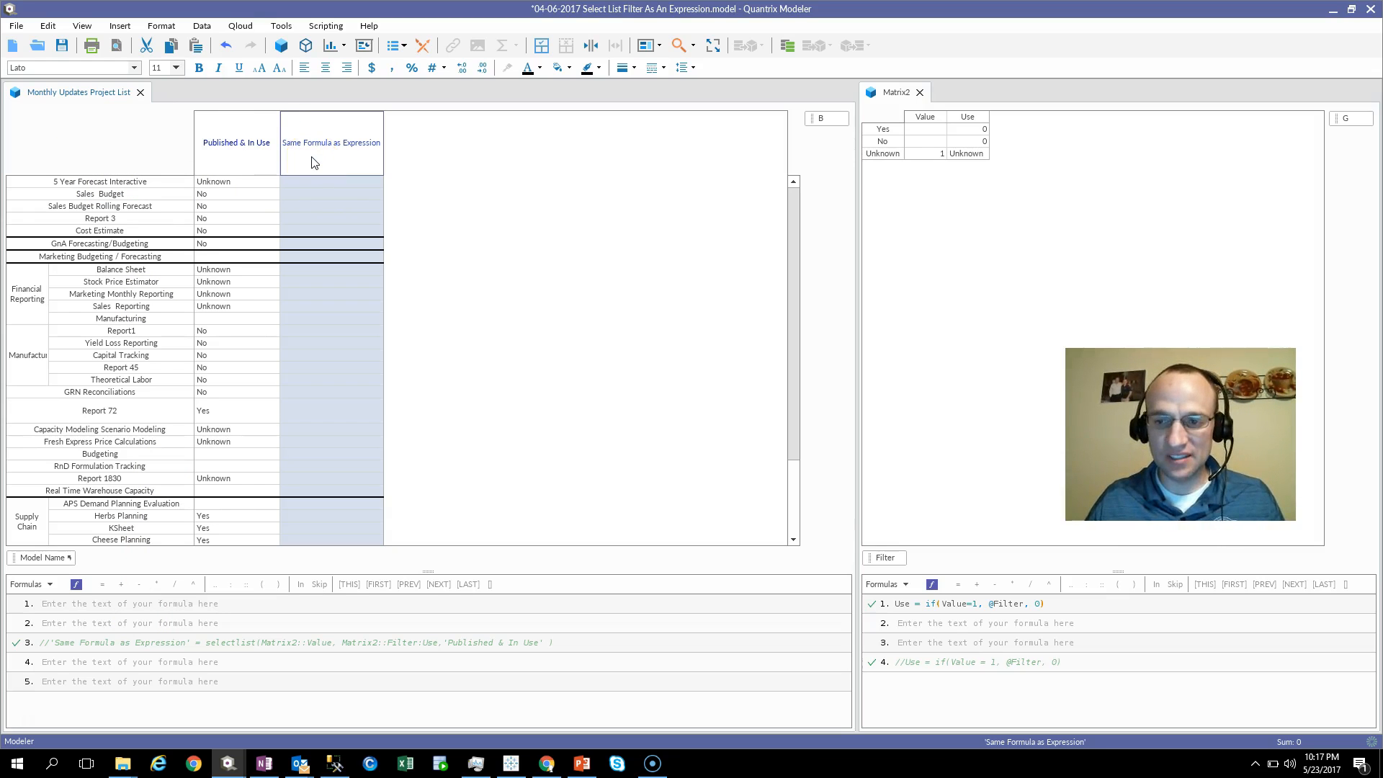
click(409, 256)
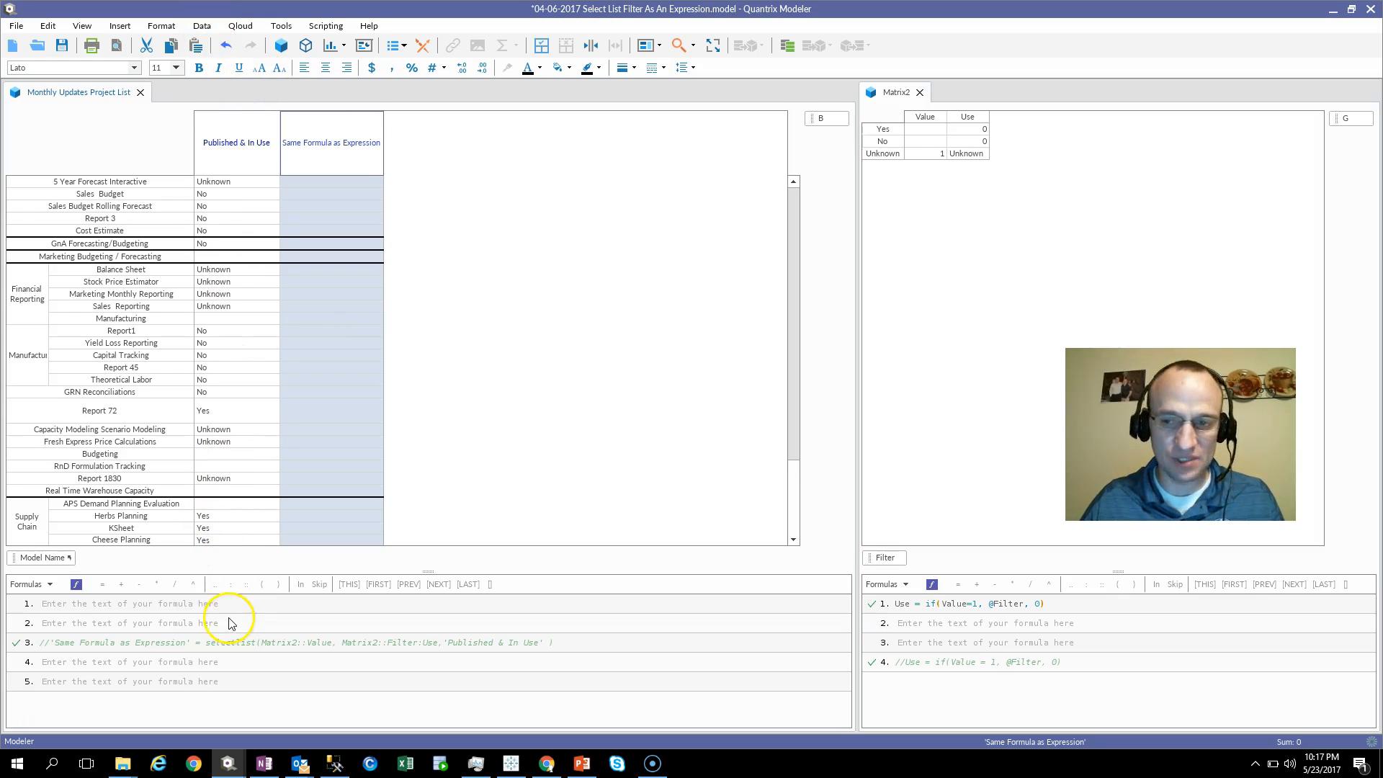
click(139, 603)
click(315, 143)
text(= )
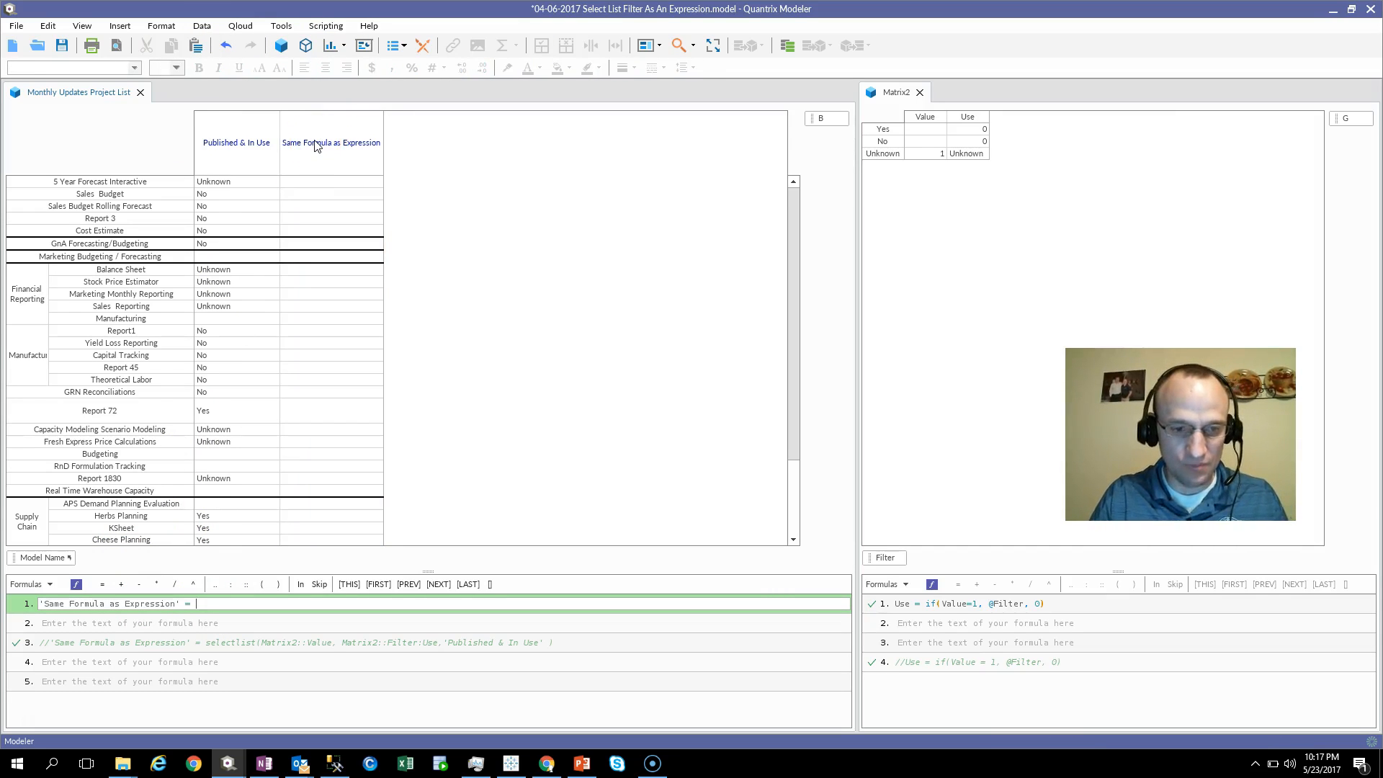
text(selectlist()
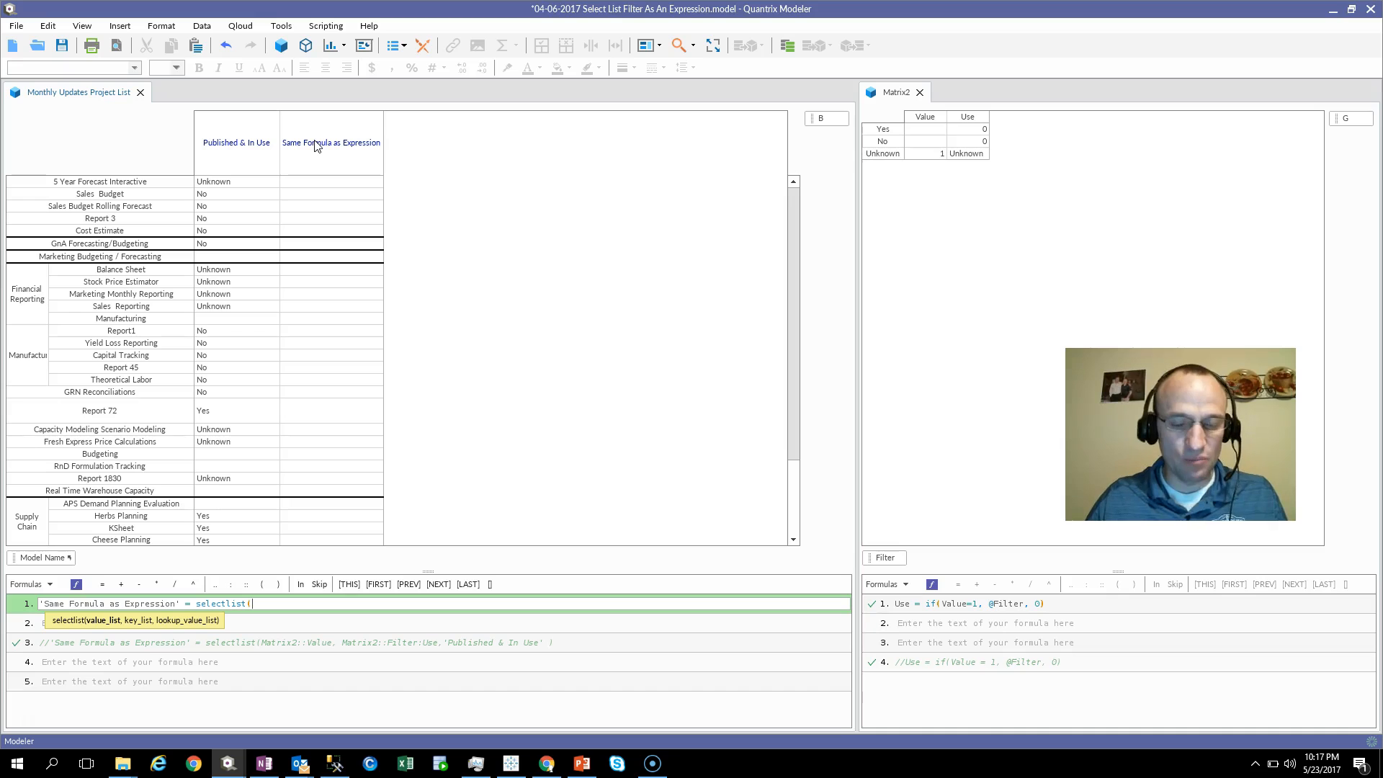
click(937, 121)
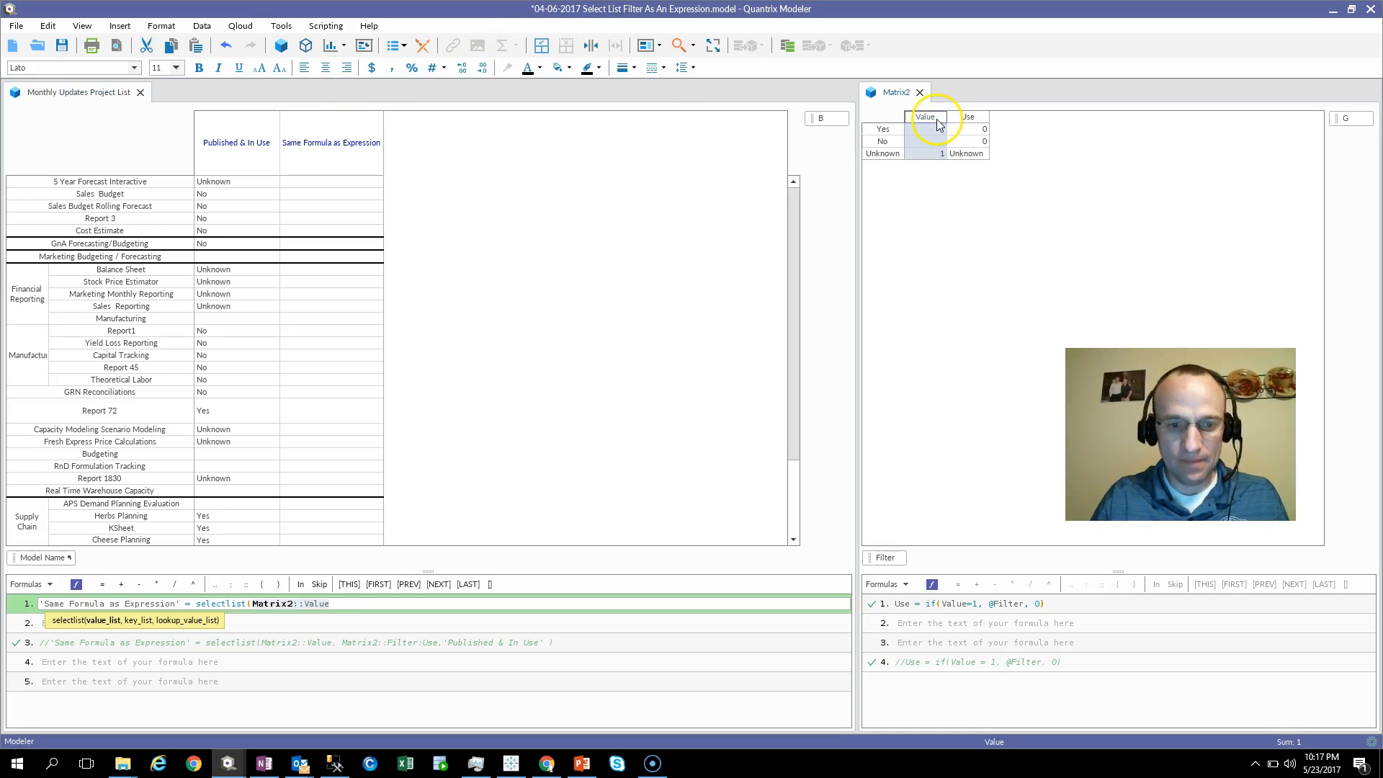
text(,)
click(965, 121)
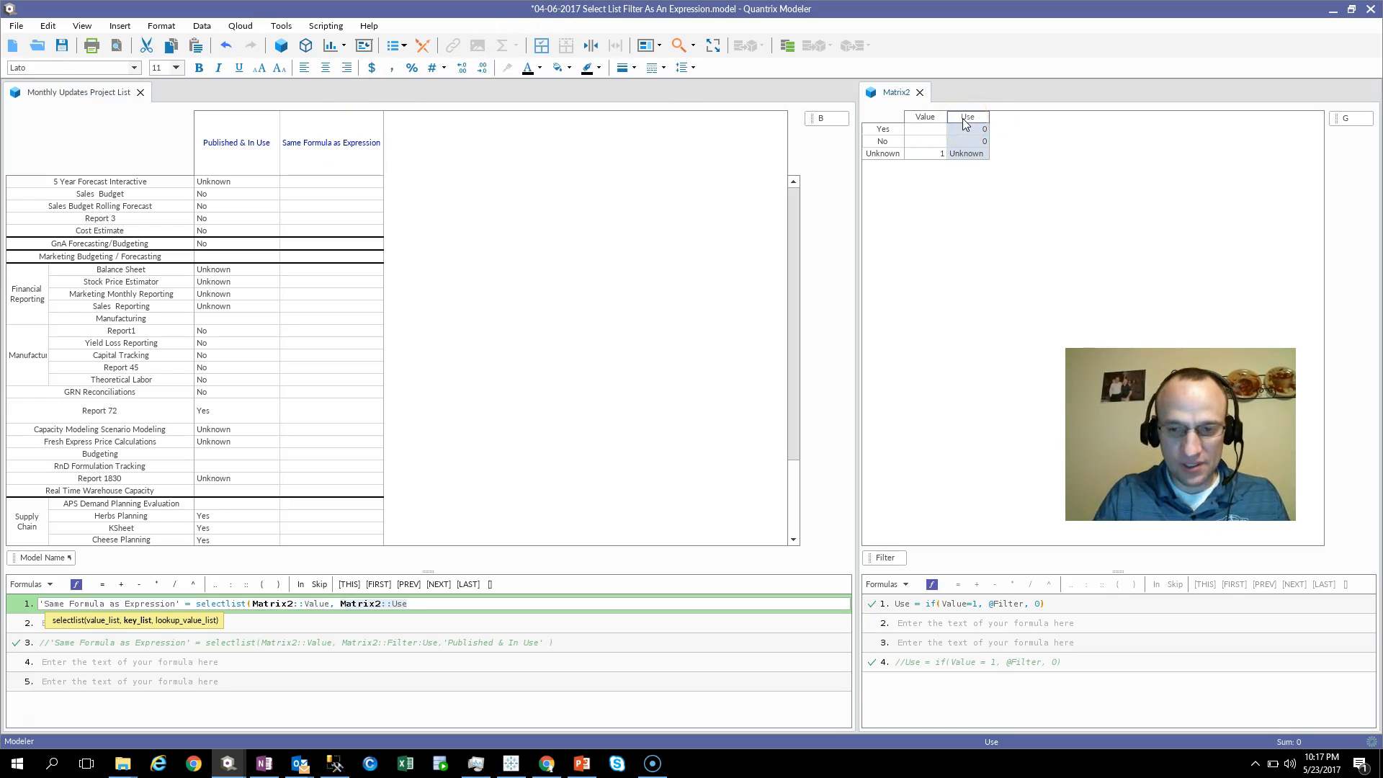
text(,)
click(223, 144)
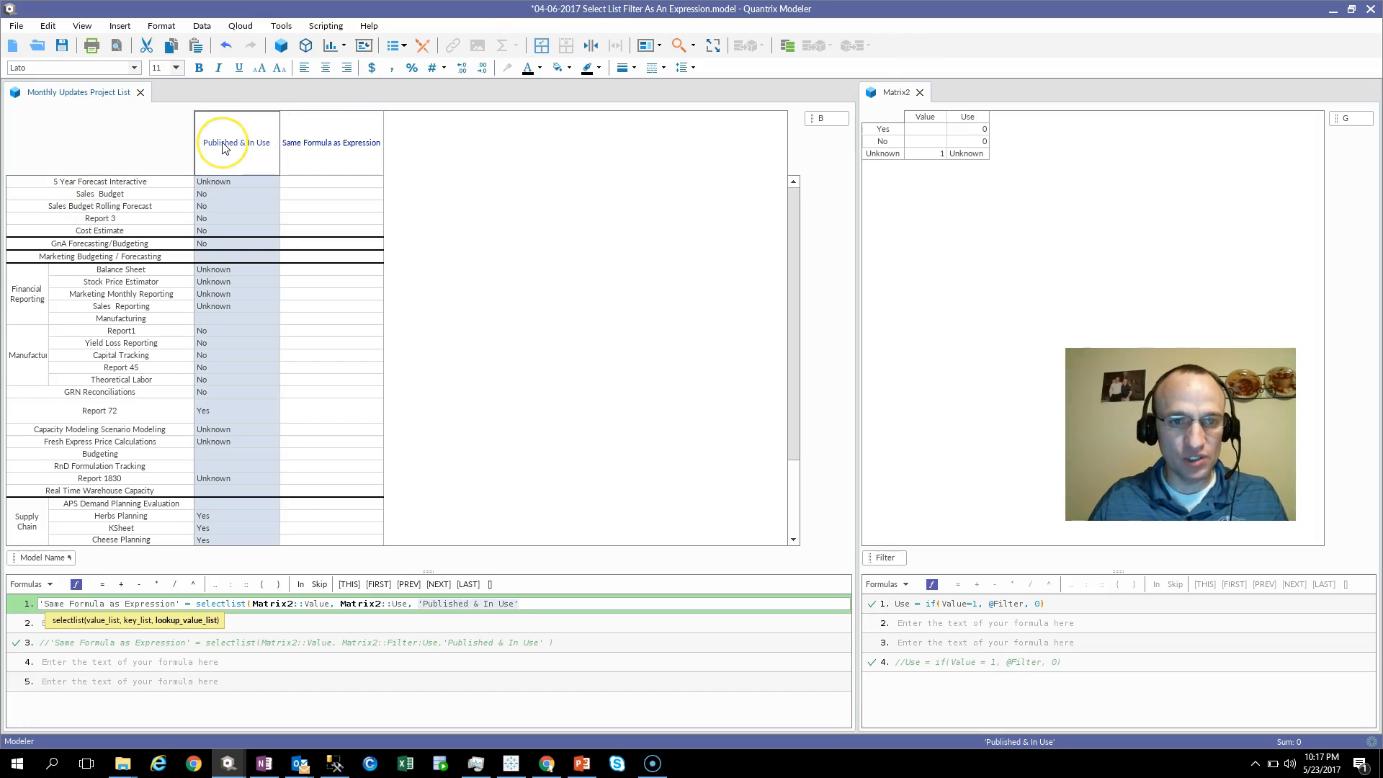
text())
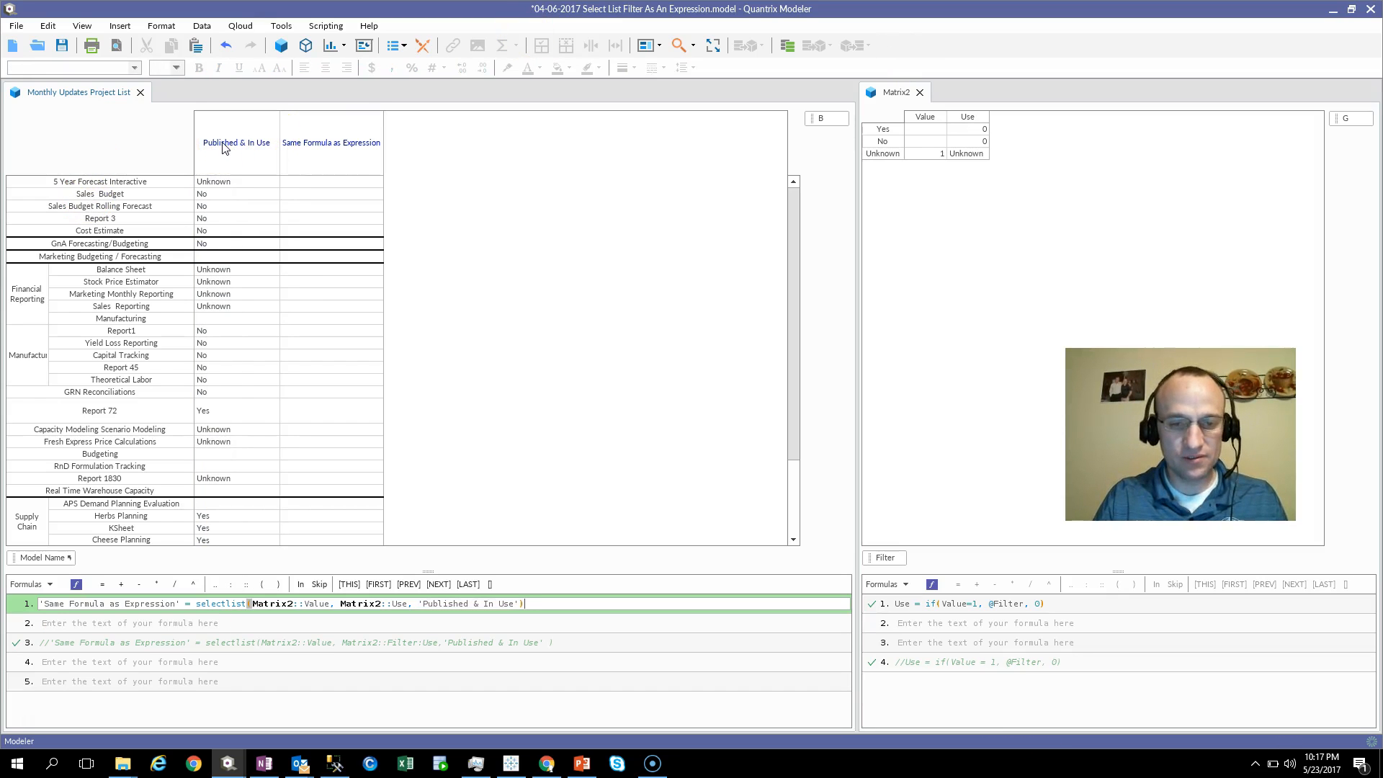
key(Return)
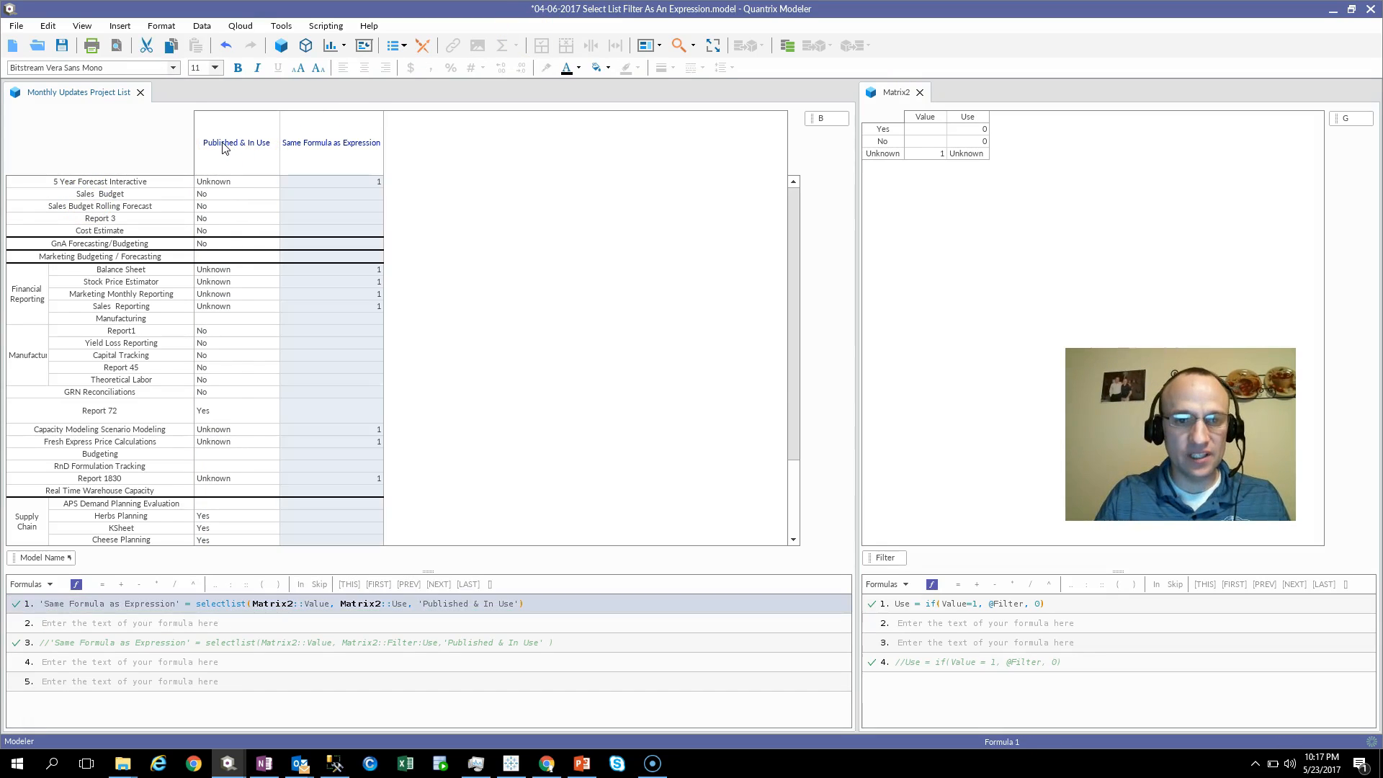
- In Matrix2, clear the Value of Unknown and set the Value of Yes to 1 to test the selectlist formula
click(925, 153)
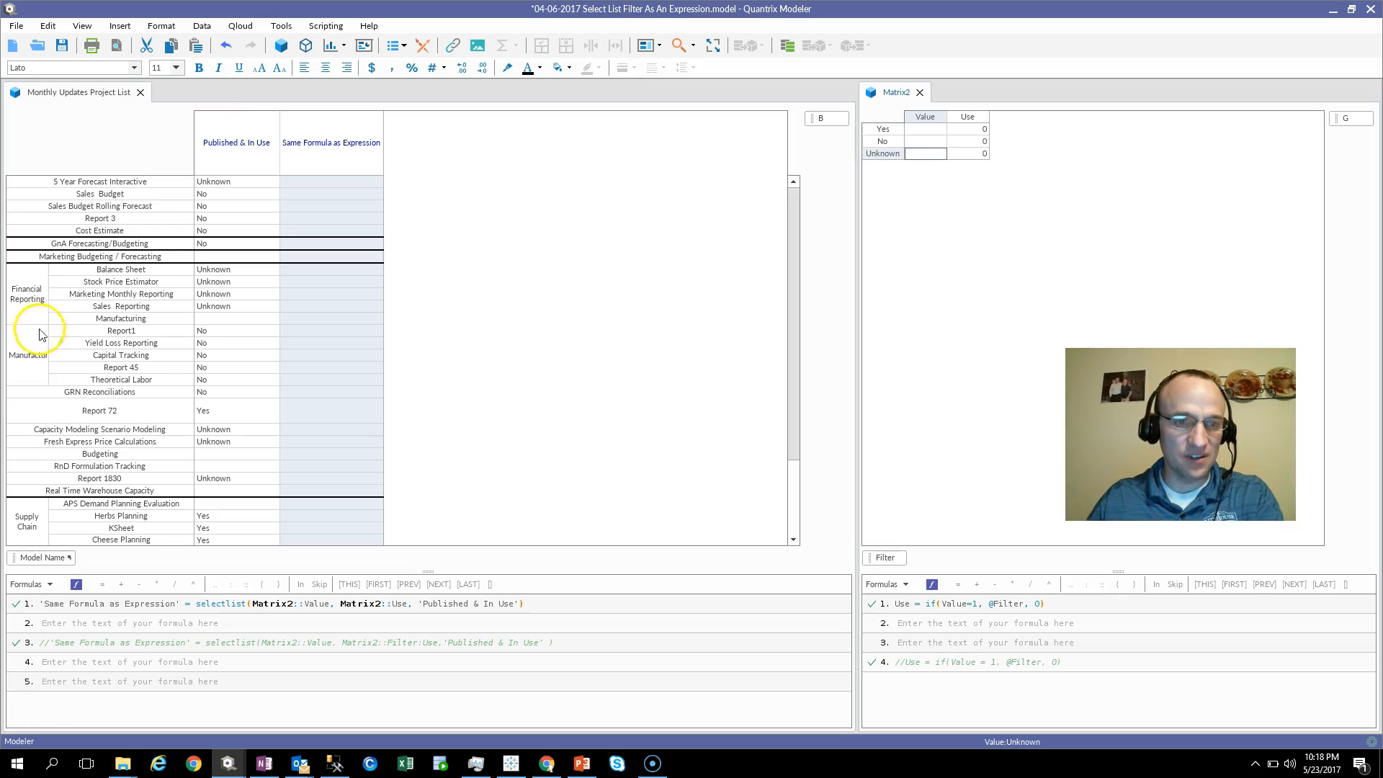
scroll(318, 300, down, 3)
scroll(318, 300, up, 3)
click(798, 127)
click(922, 129)
text(1)
key(Return)
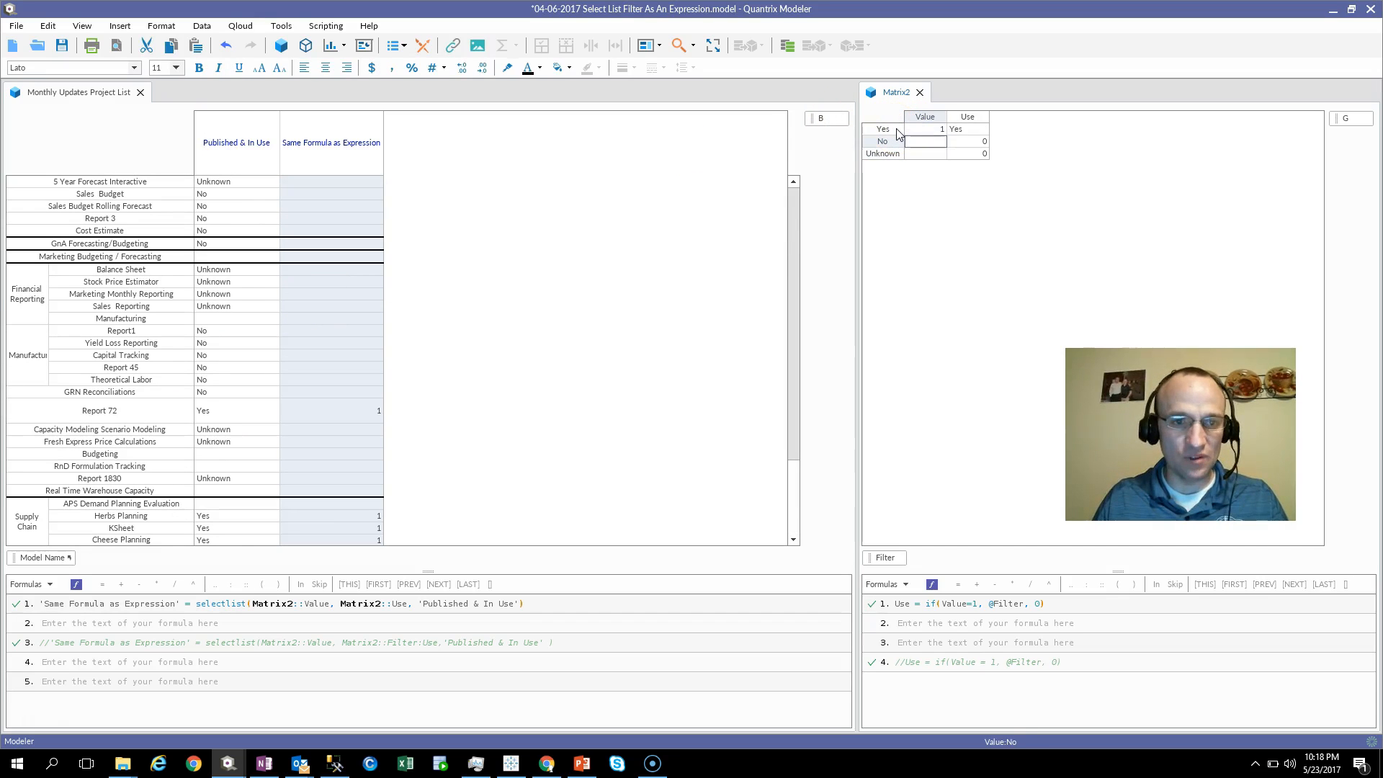
click(291, 419)
scroll(291, 418, down, 3)
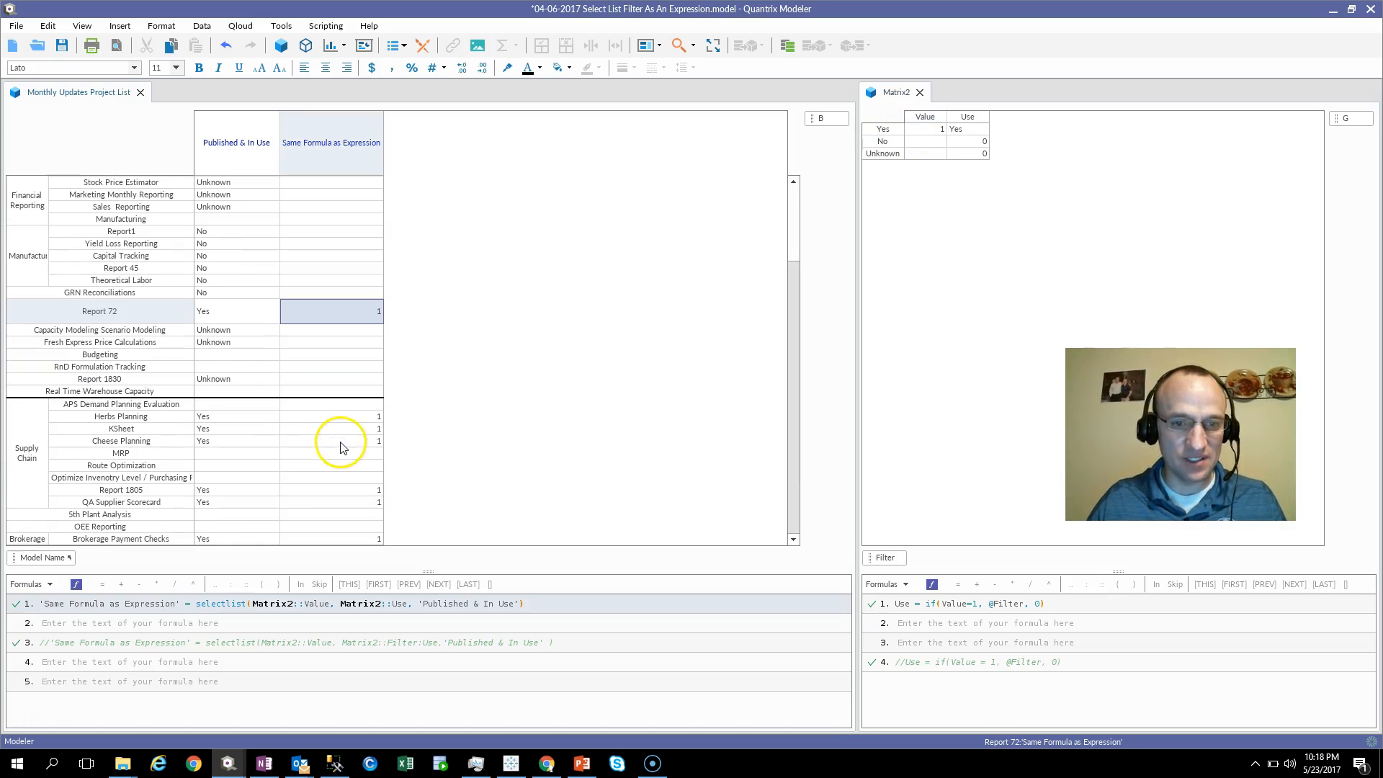
- Set the Value of No in Matrix2 to 1 and review the Same Formula as Expression column
click(938, 143)
text(1)
key(Return)
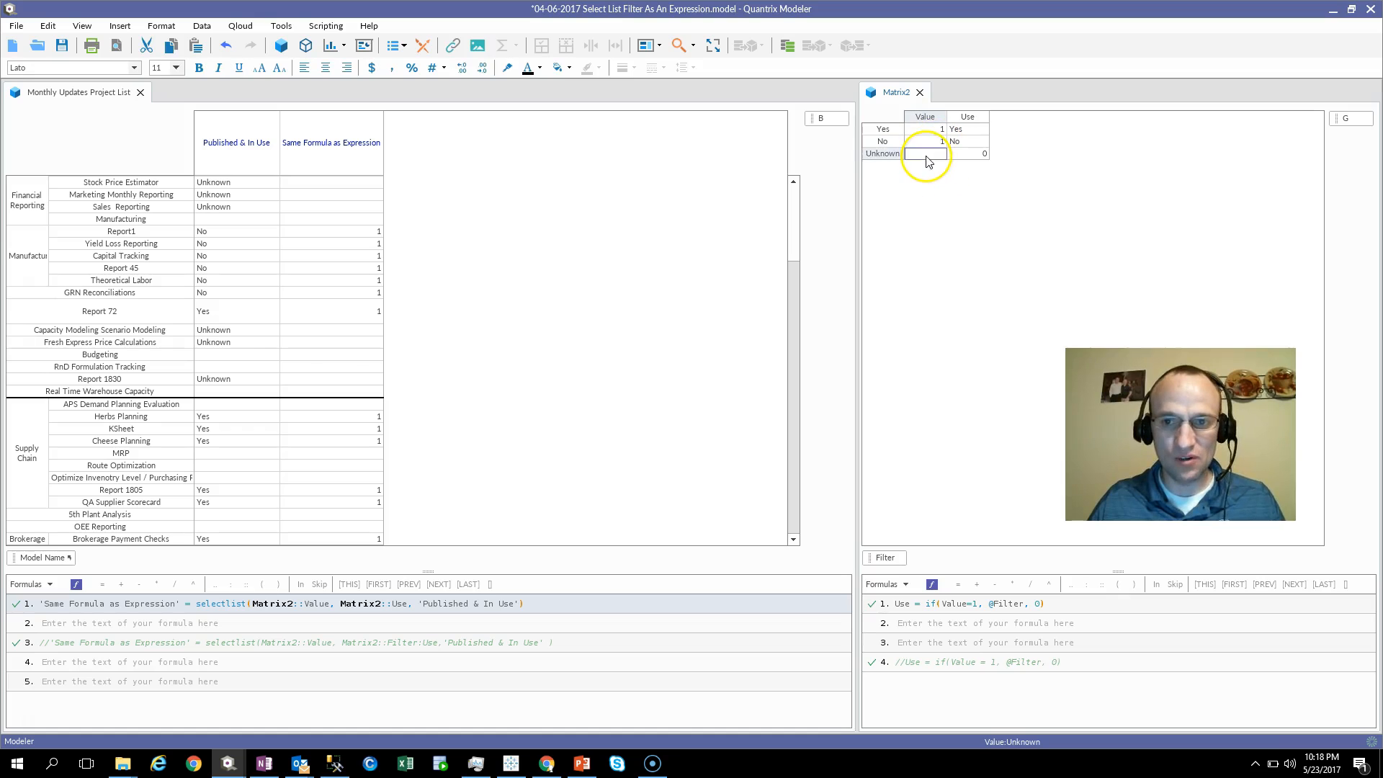
scroll(395, 372, up, 3)
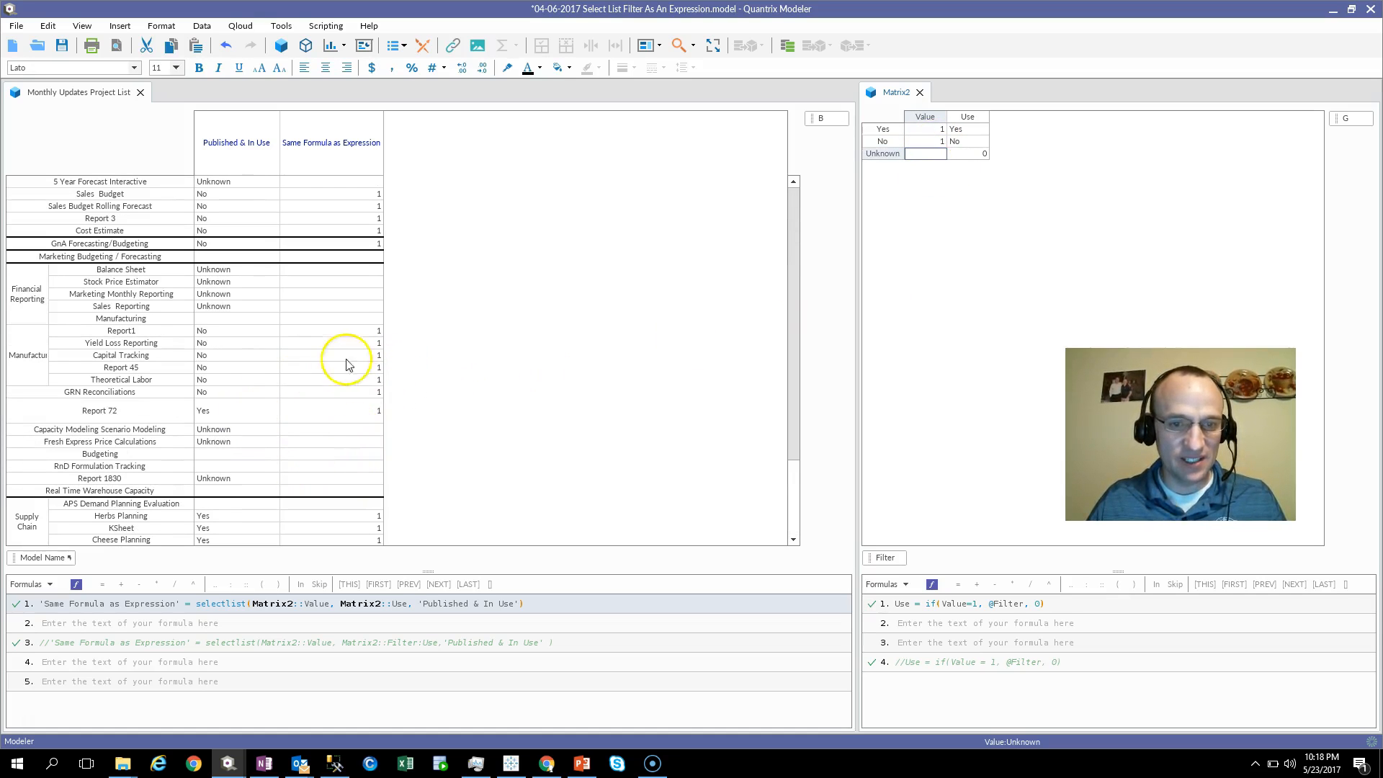
- Filter the Same Formula as Expression column by values, keeping only the rows with 1
click(363, 153)
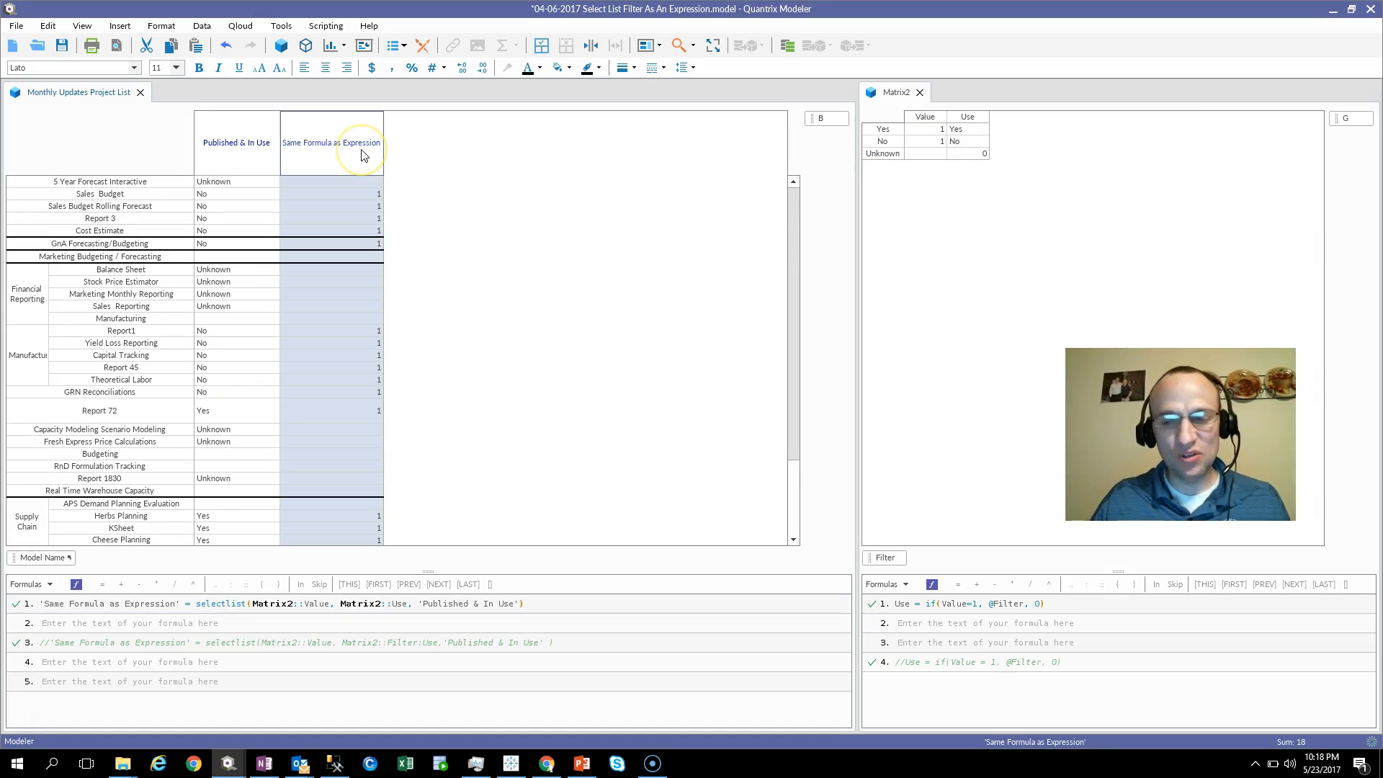
right_click(362, 153)
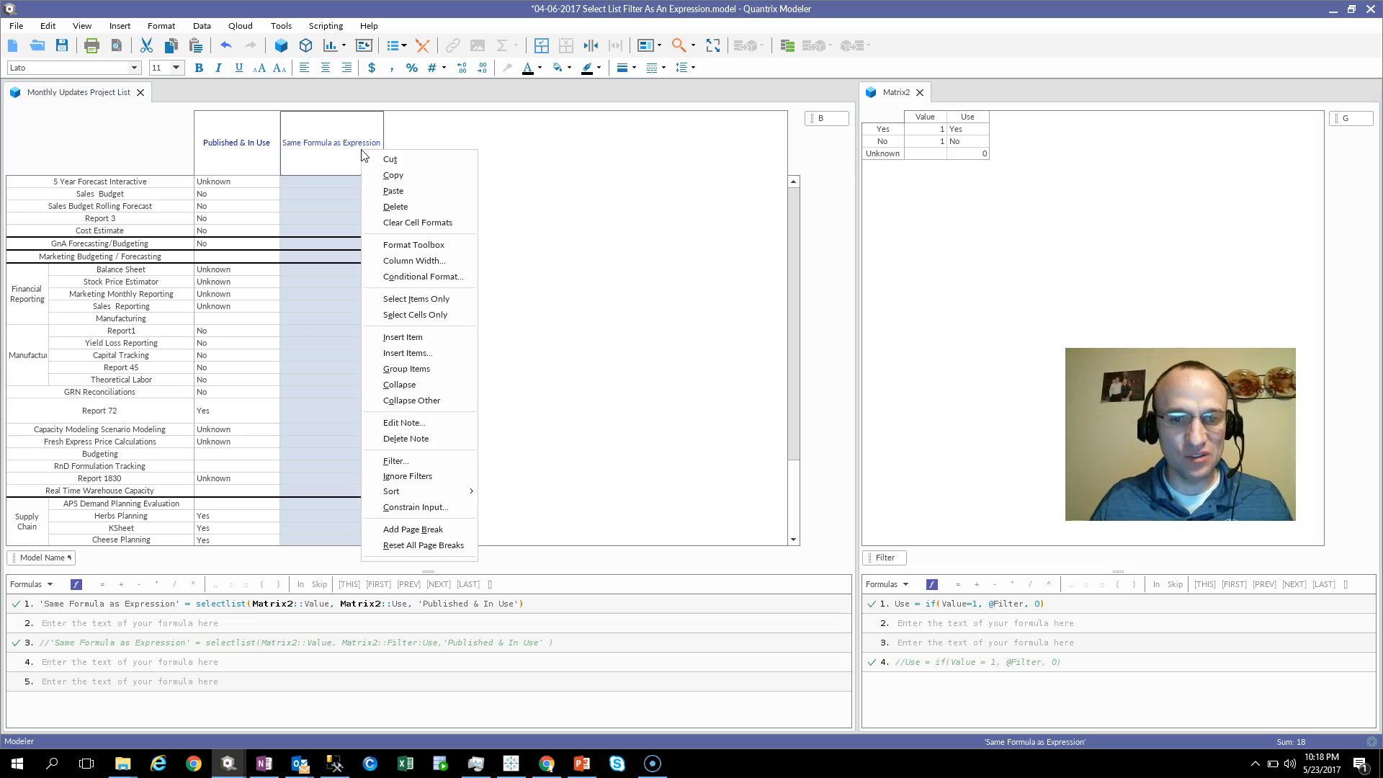
click(401, 465)
click(440, 143)
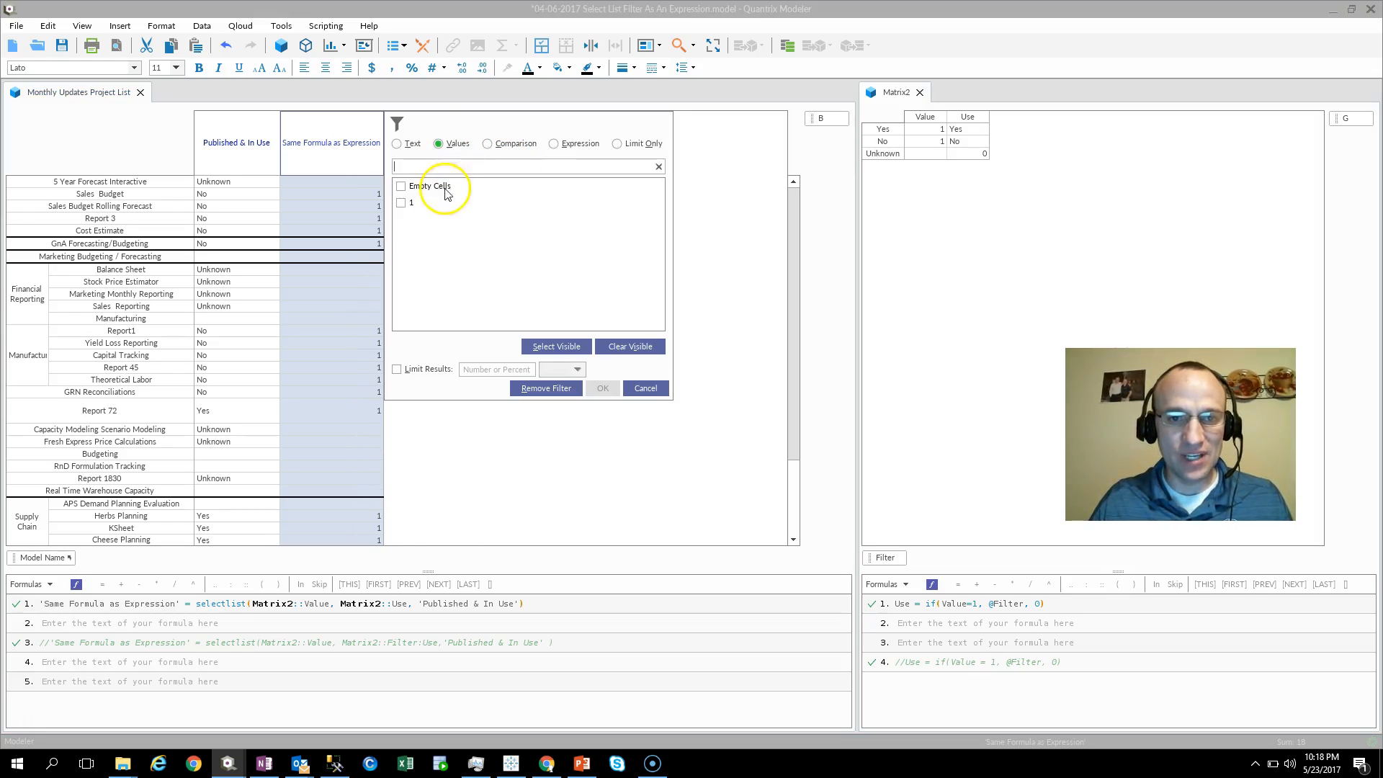
click(401, 203)
click(602, 388)
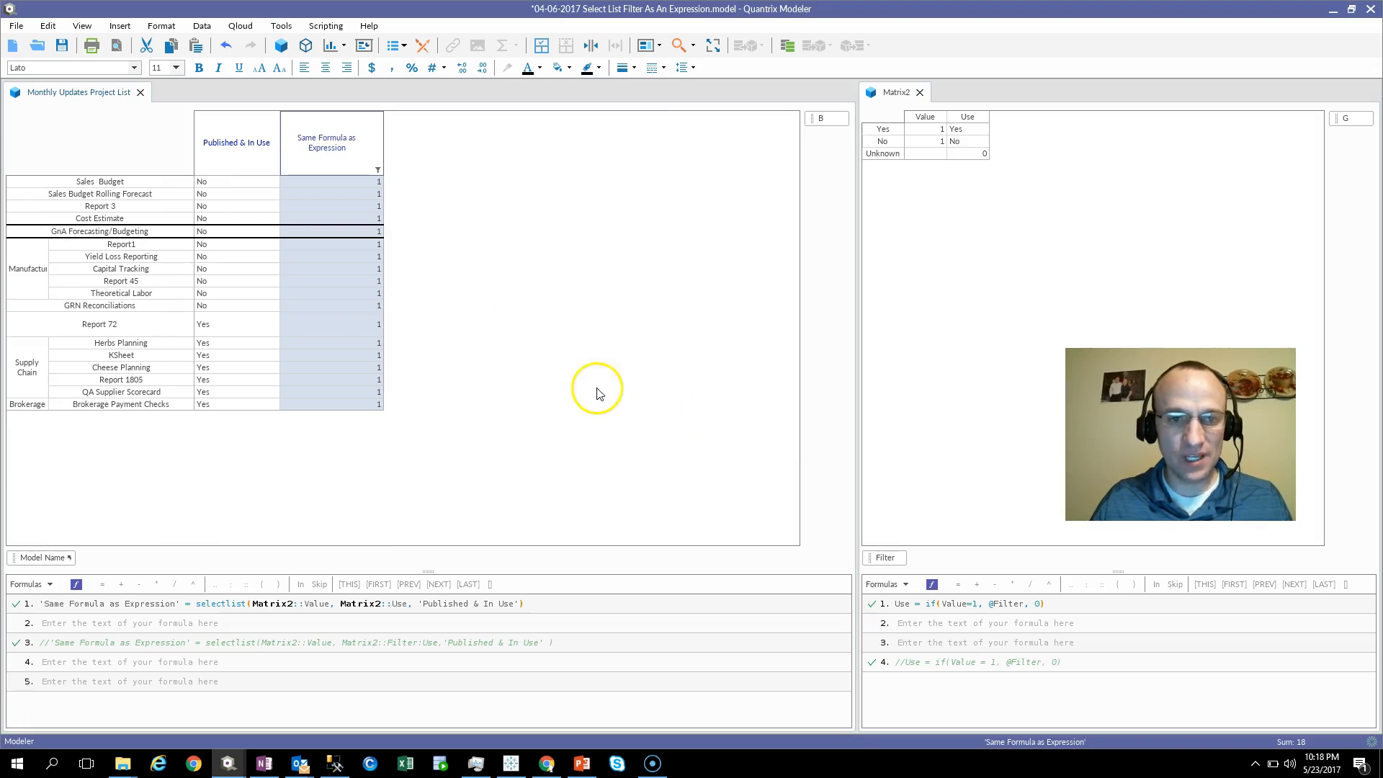
- Clear the Value of No in Matrix2 to test the filtered project list
click(929, 142)
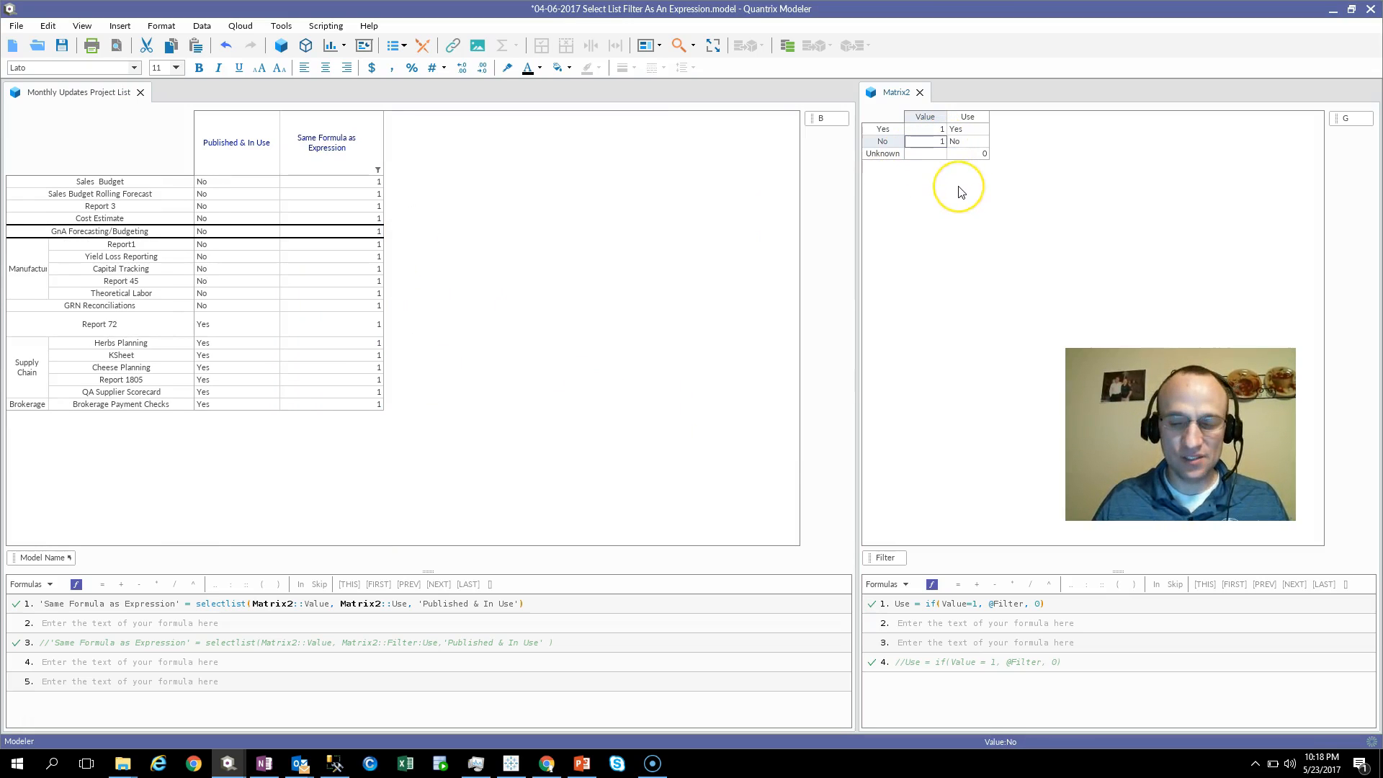
key(Delete)
key(Up)
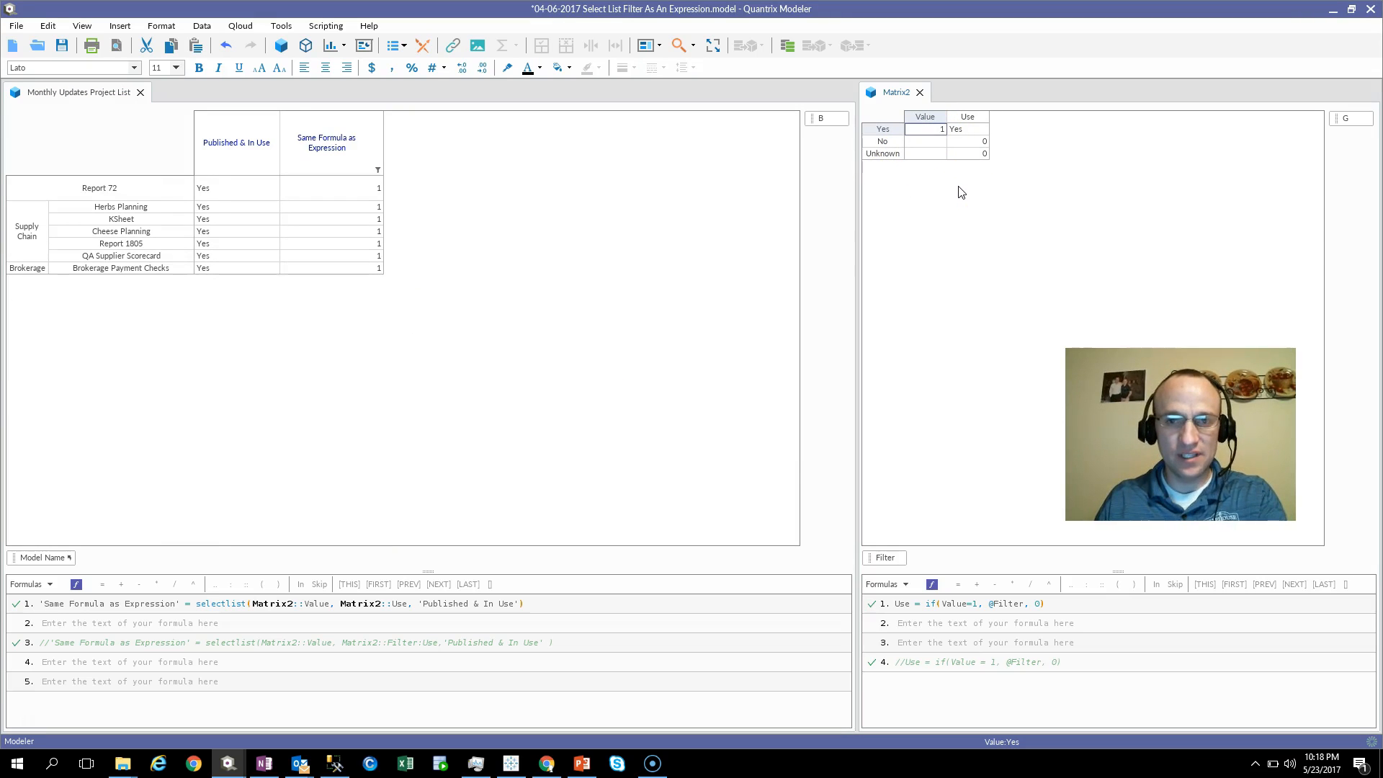
- In Matrix2, clear the Value of Yes and set the Values of Unknown and No to 1
key(Delete)
key(Down)
key(Down)
text(1)
key(Up)
text(1)
key(Down)
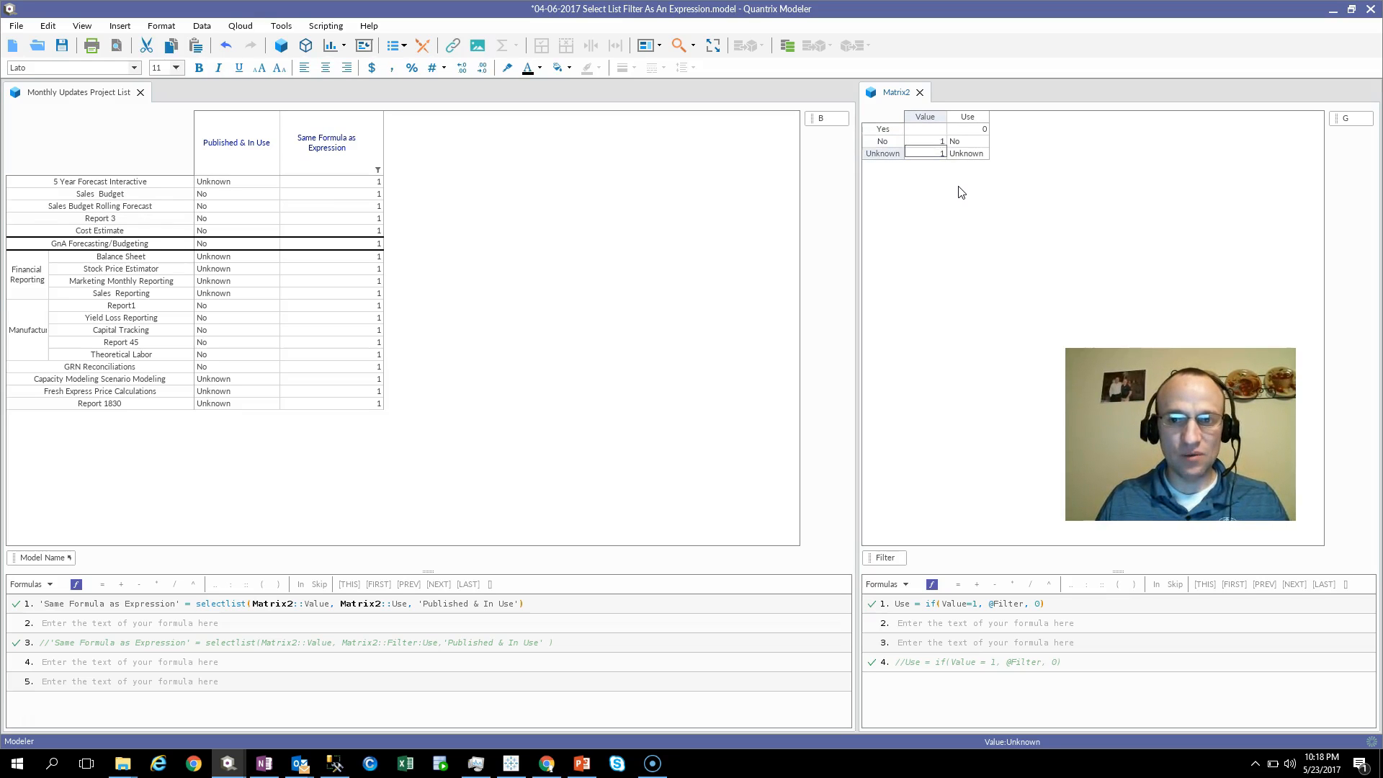
key(Up)
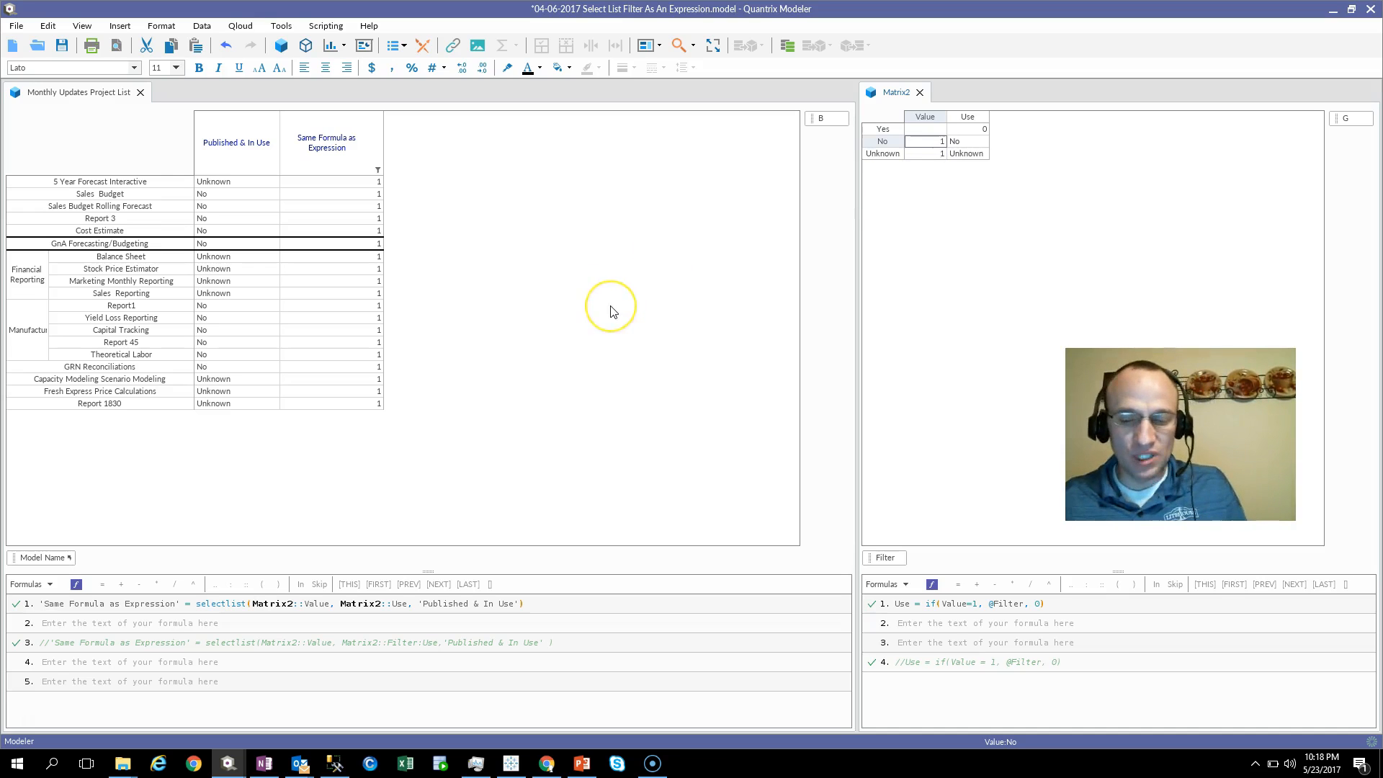
- Copy the selectlist expression from the first project list formula, leaving out the column name and equals sign
click(534, 474)
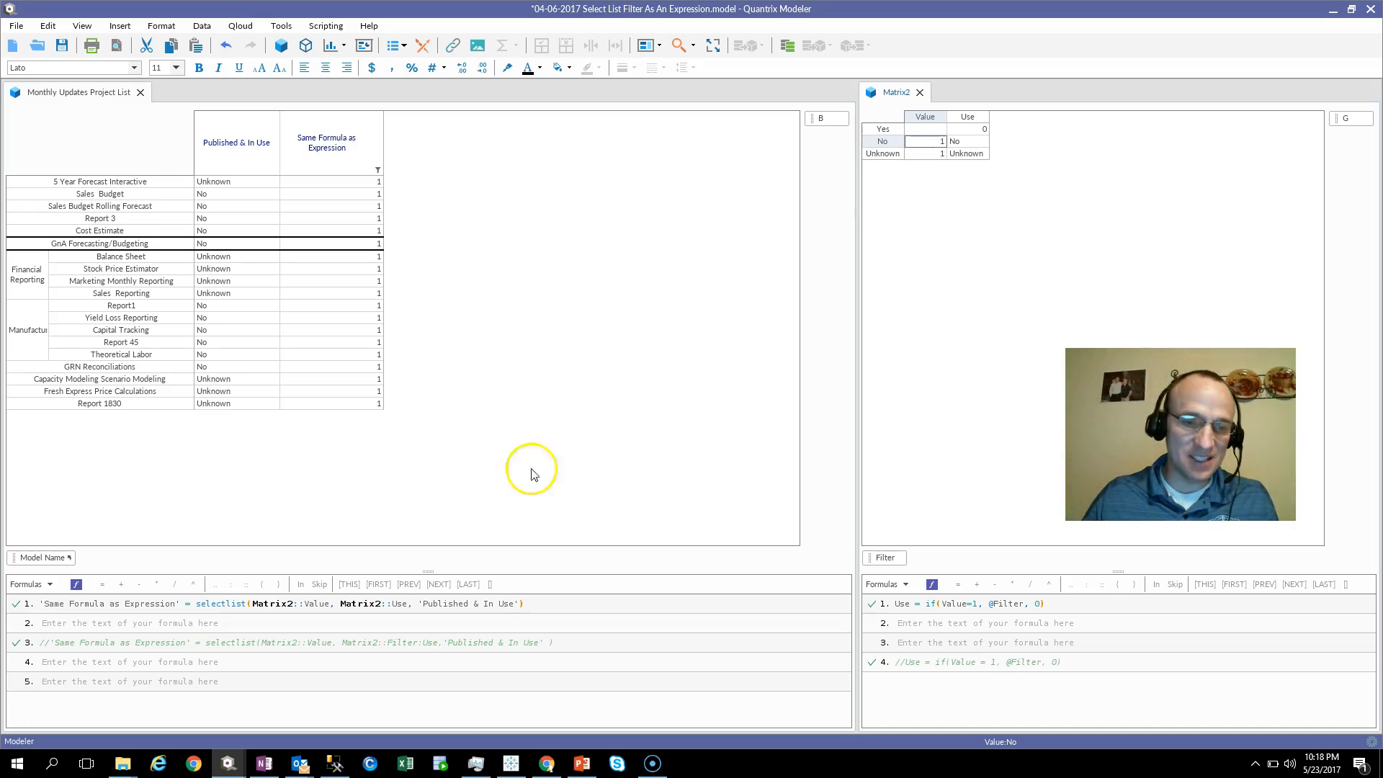
click(543, 609)
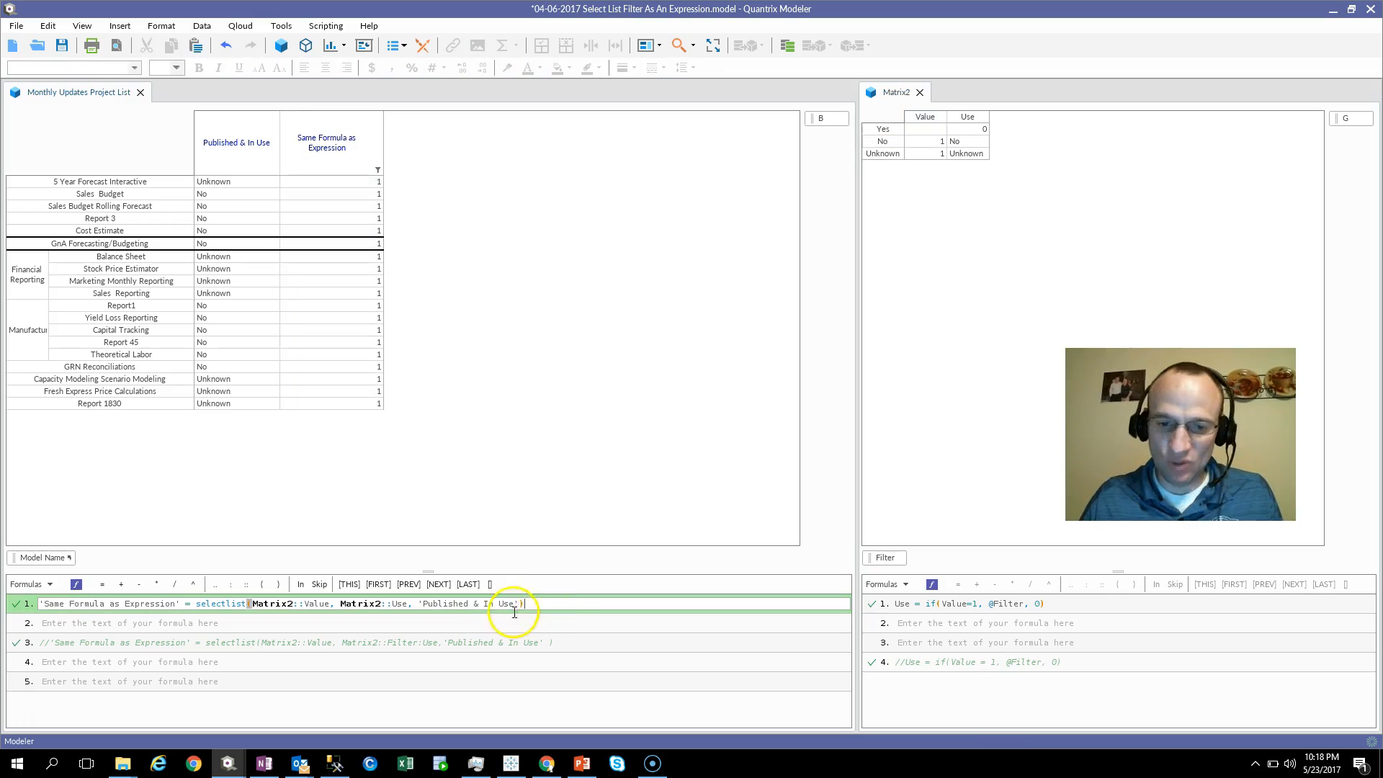
click(211, 601)
shift+click(197, 604)
key(ctrl+c)
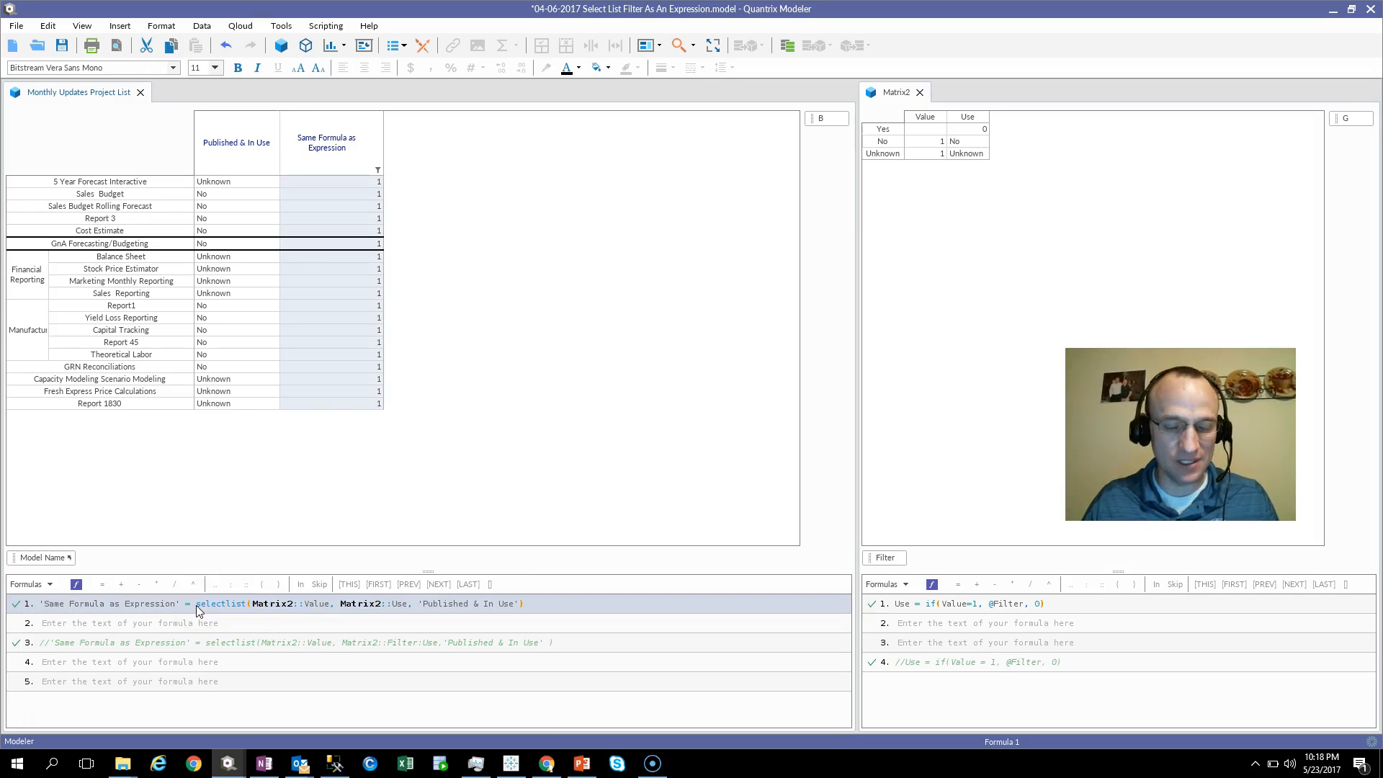
- Apply an expression filter to the Published & In Use column: selectlist(Matrix2::Value, Matrix2::Use, 'Published & In Use')=1
click(251, 139)
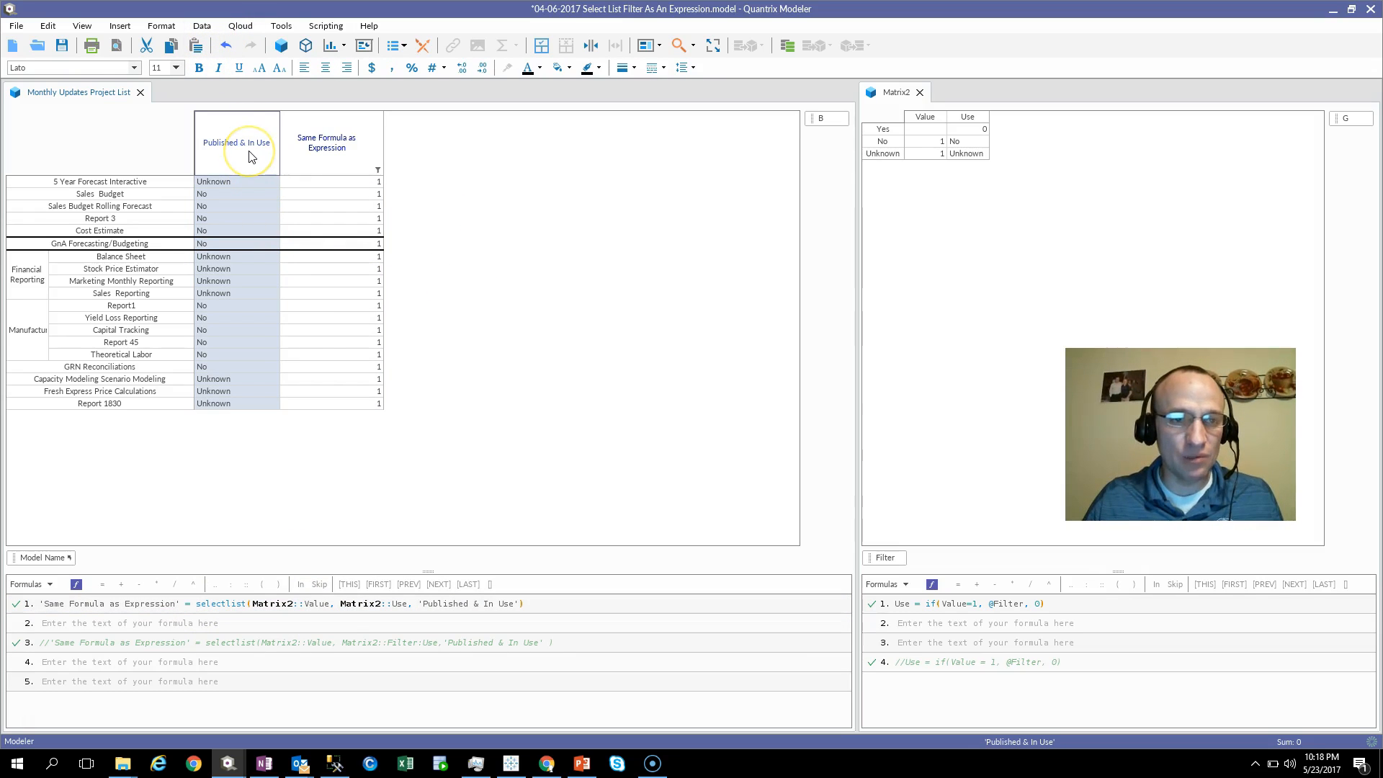
right_click(249, 151)
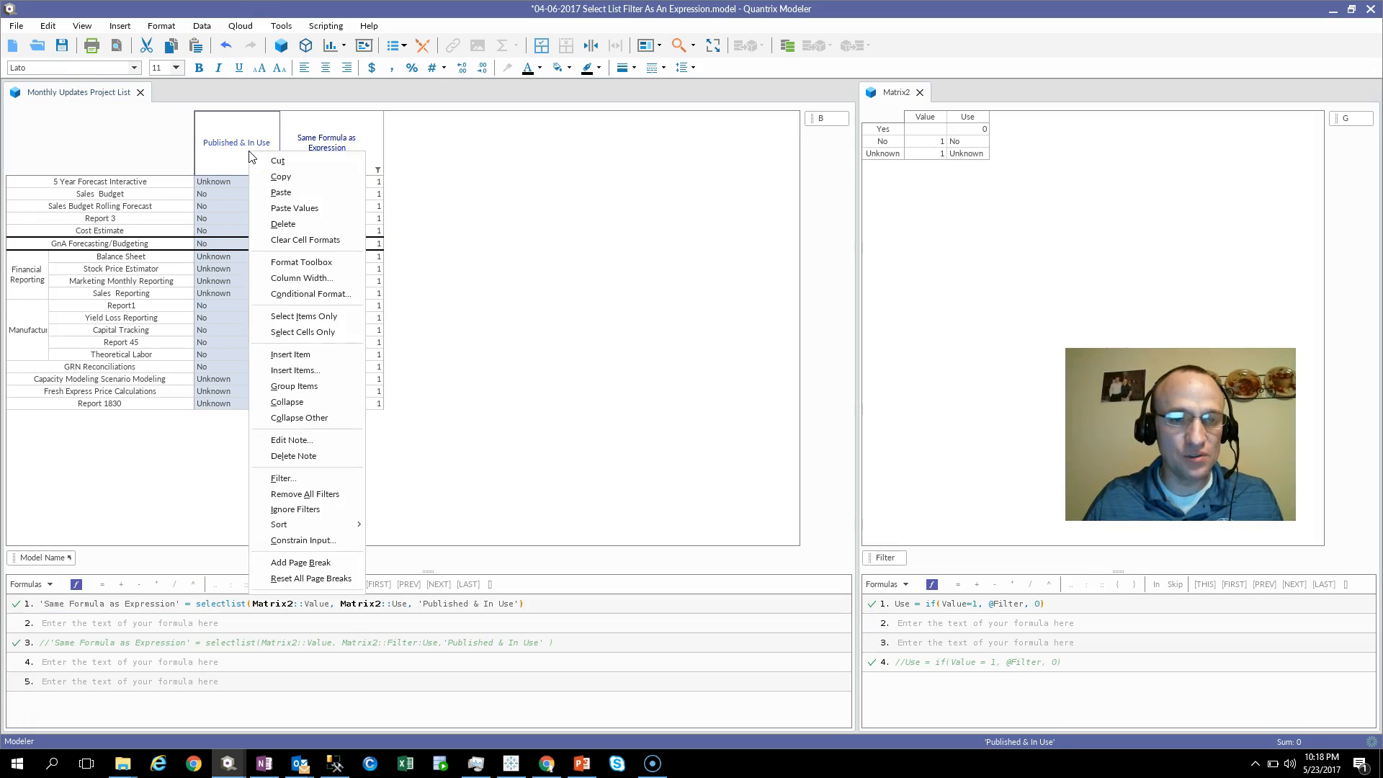
click(306, 478)
click(475, 144)
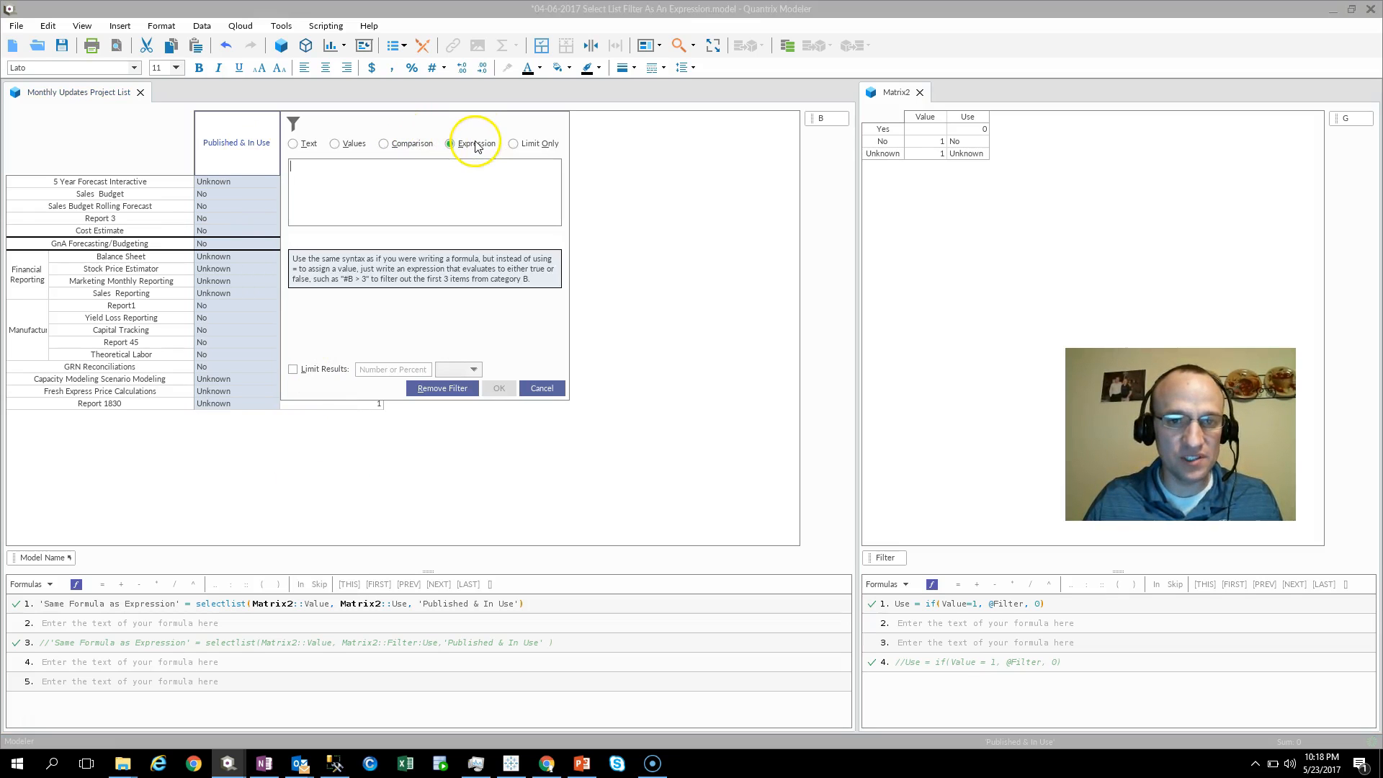
key(ctrl+v)
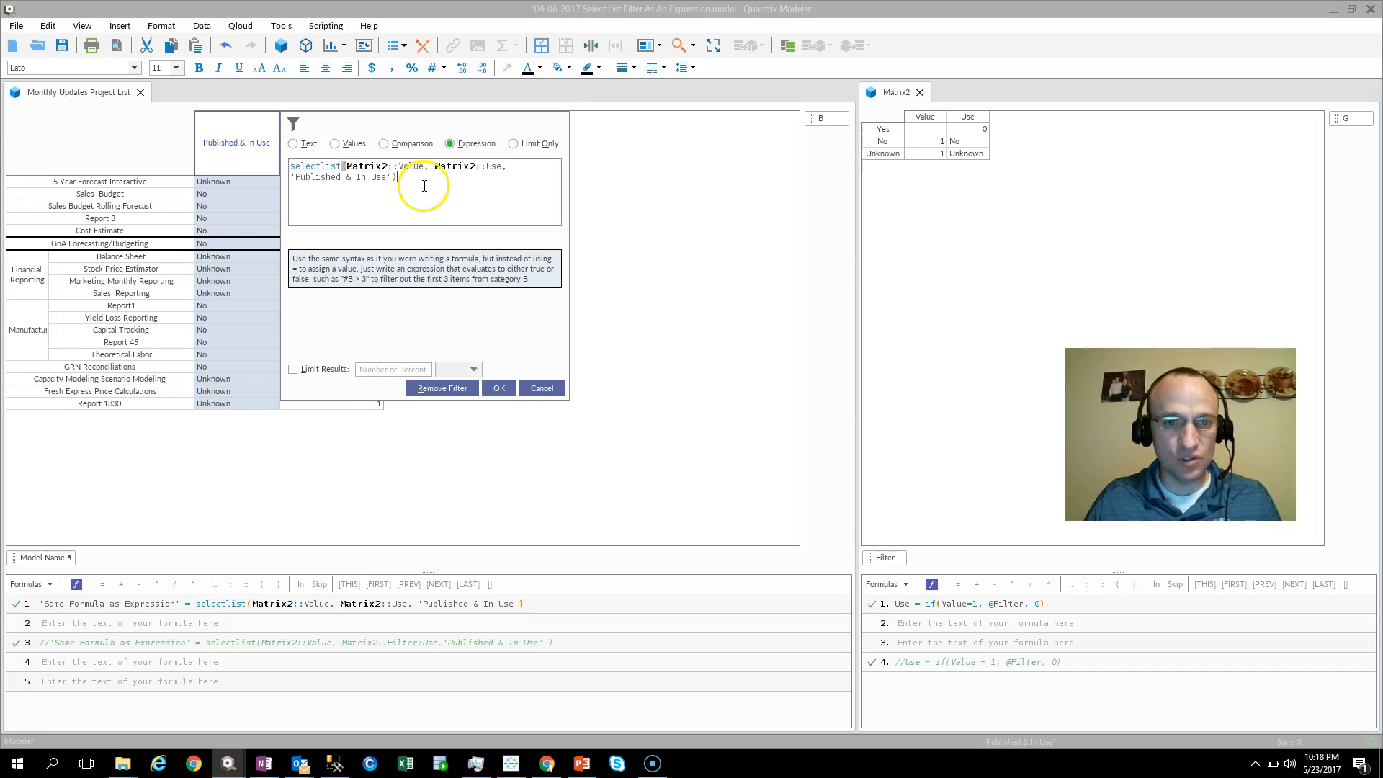
text(=1)
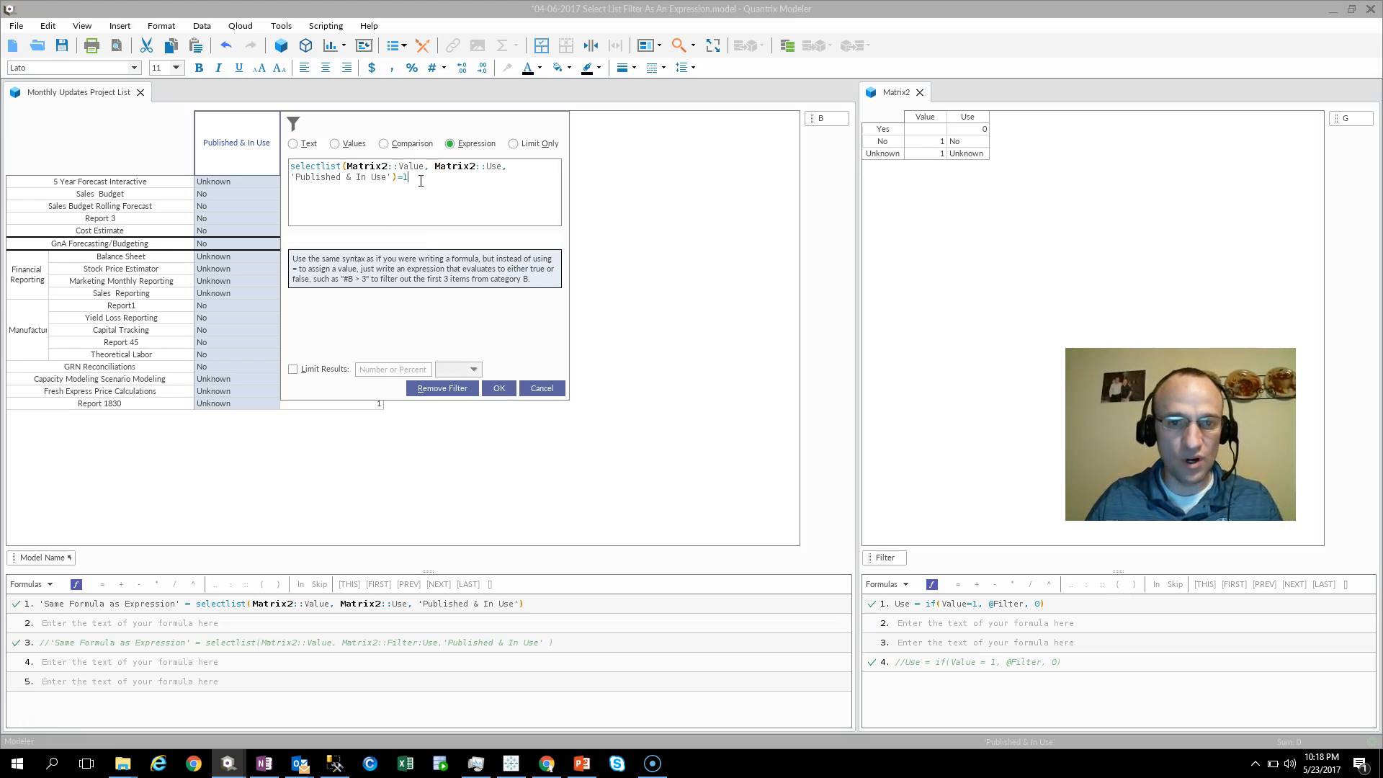
click(499, 390)
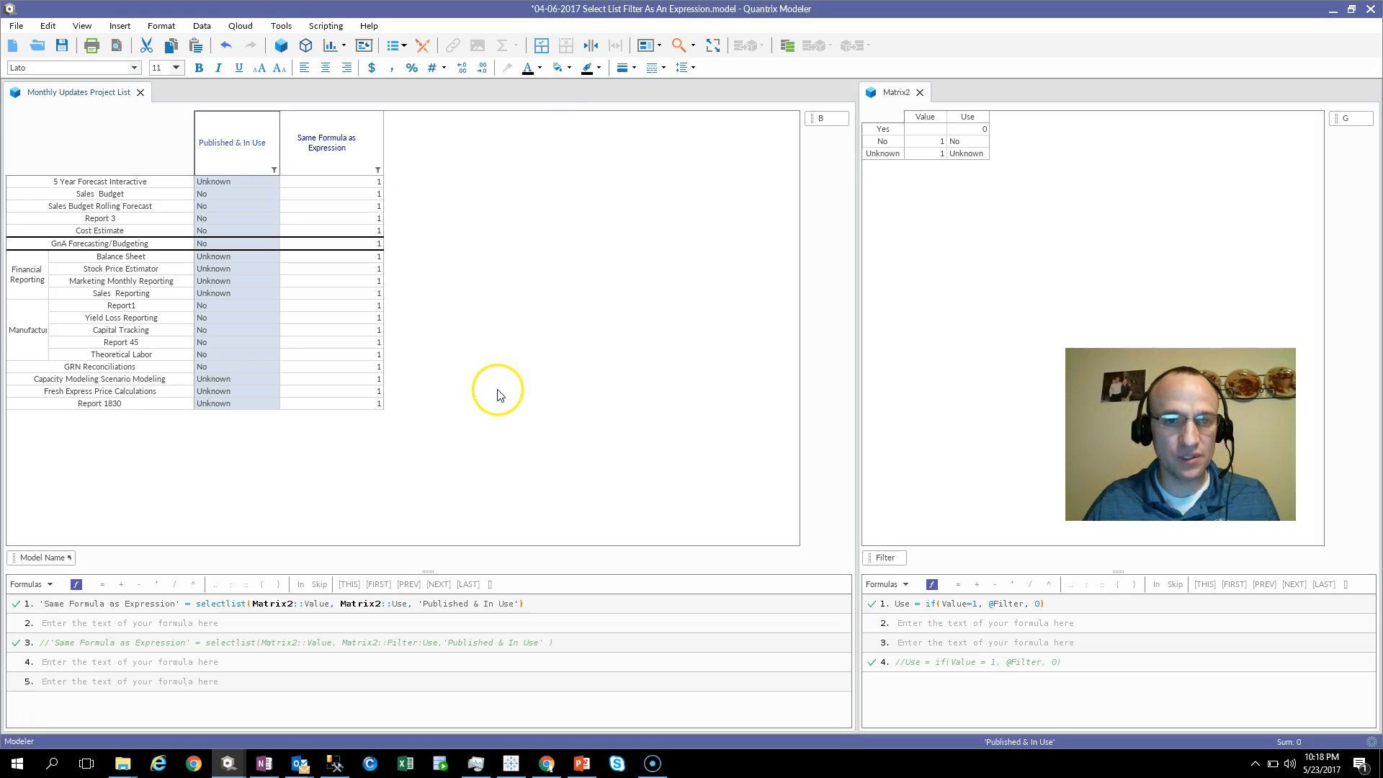
- Delete the Same Formula as Expression column along with its filter and its uncommented selectlist formula
right_click(328, 159)
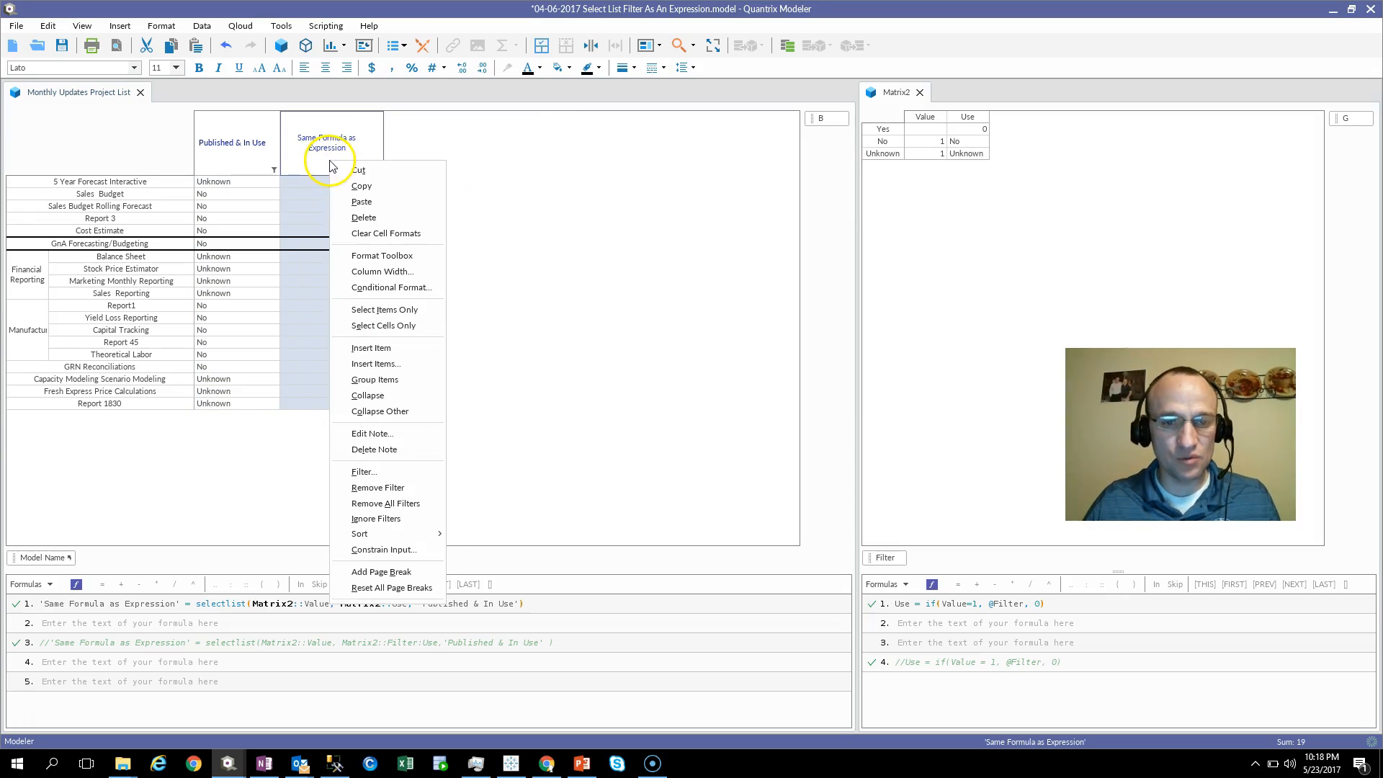
click(395, 487)
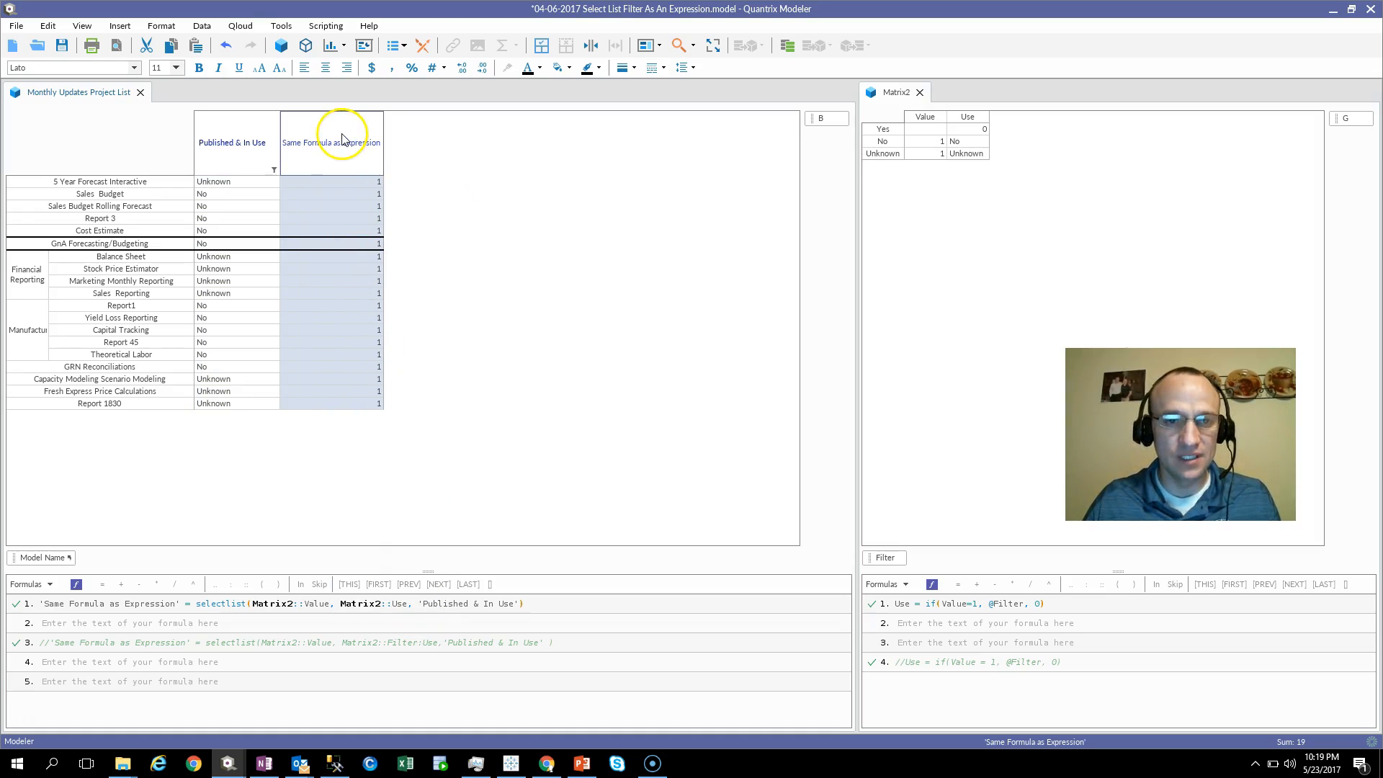
key(Delete)
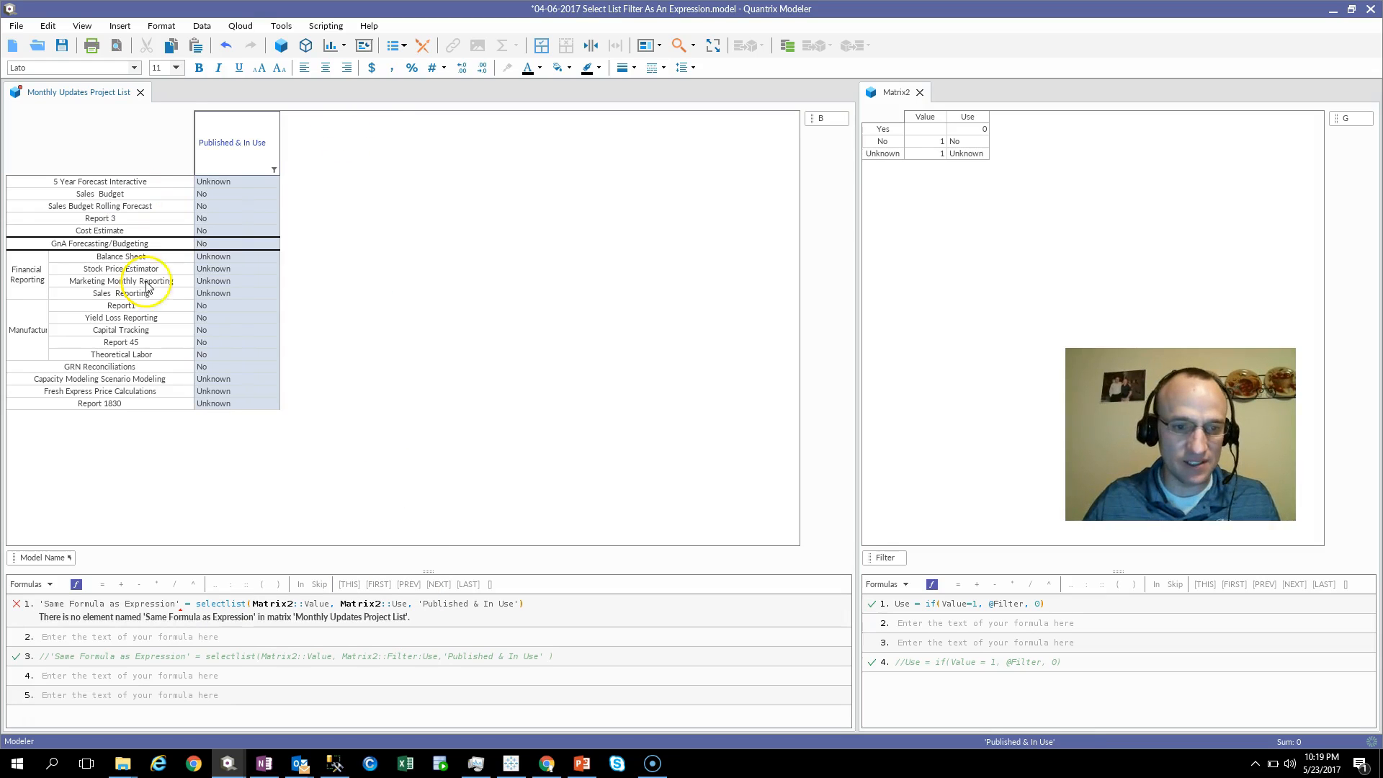
click(206, 621)
key(Delete)
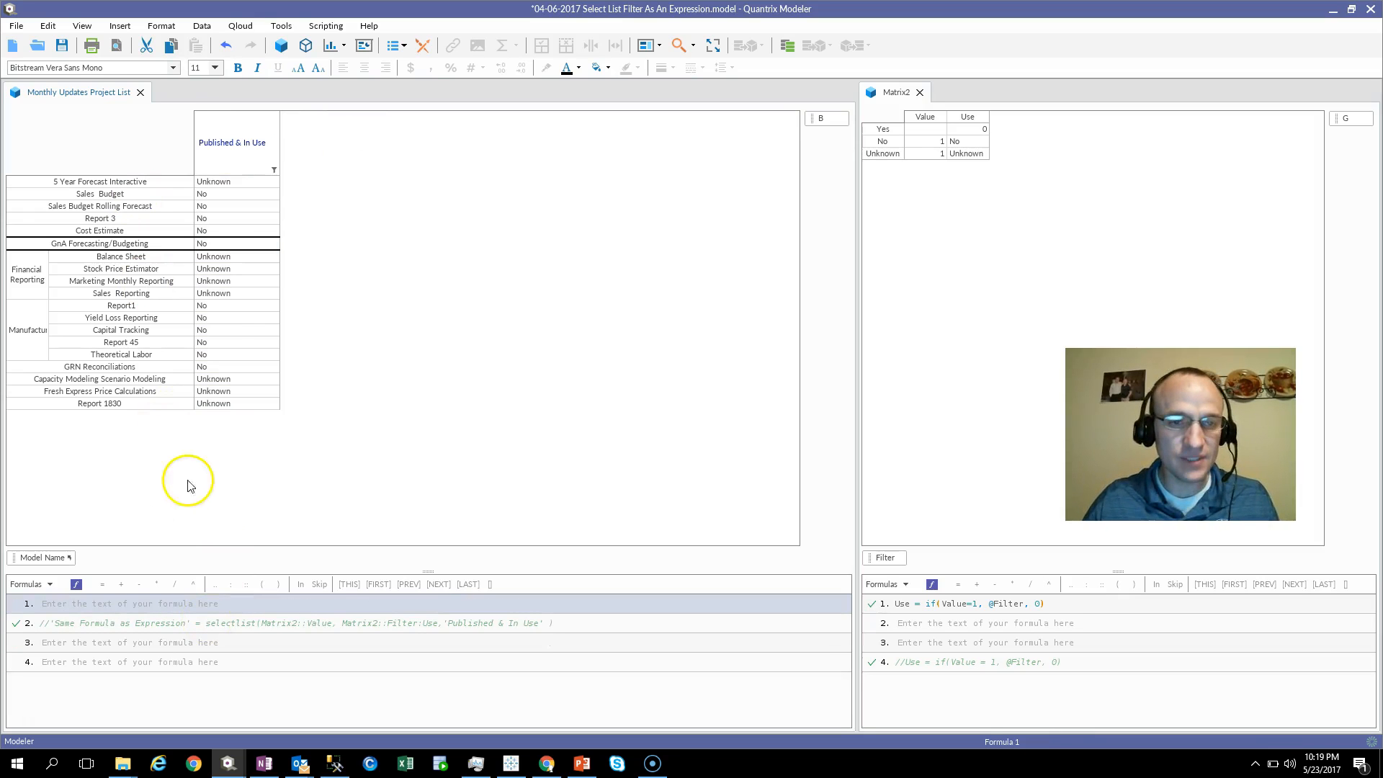
- Clear the Value of No in Matrix2 so the project list filter drops the No projects
click(263, 147)
click(936, 142)
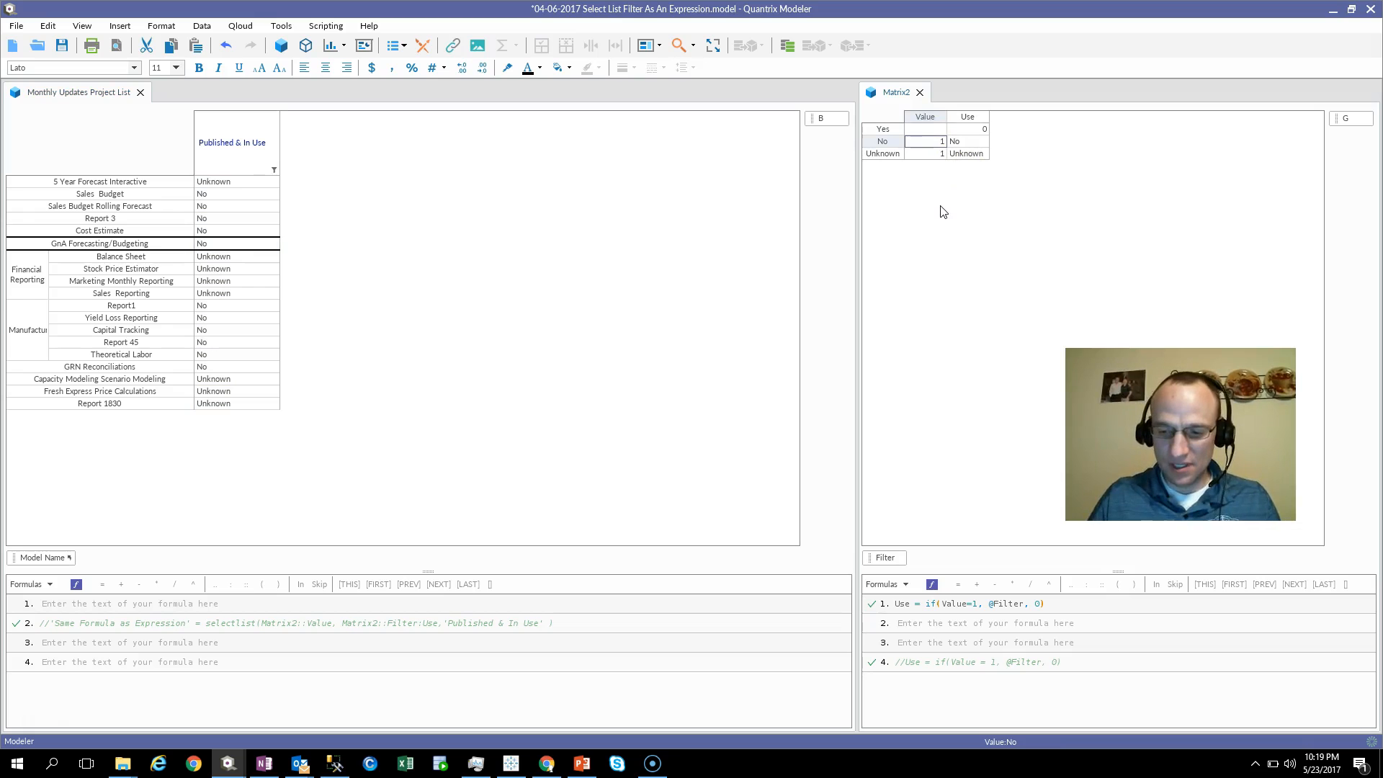
key(Delete)
key(Down)
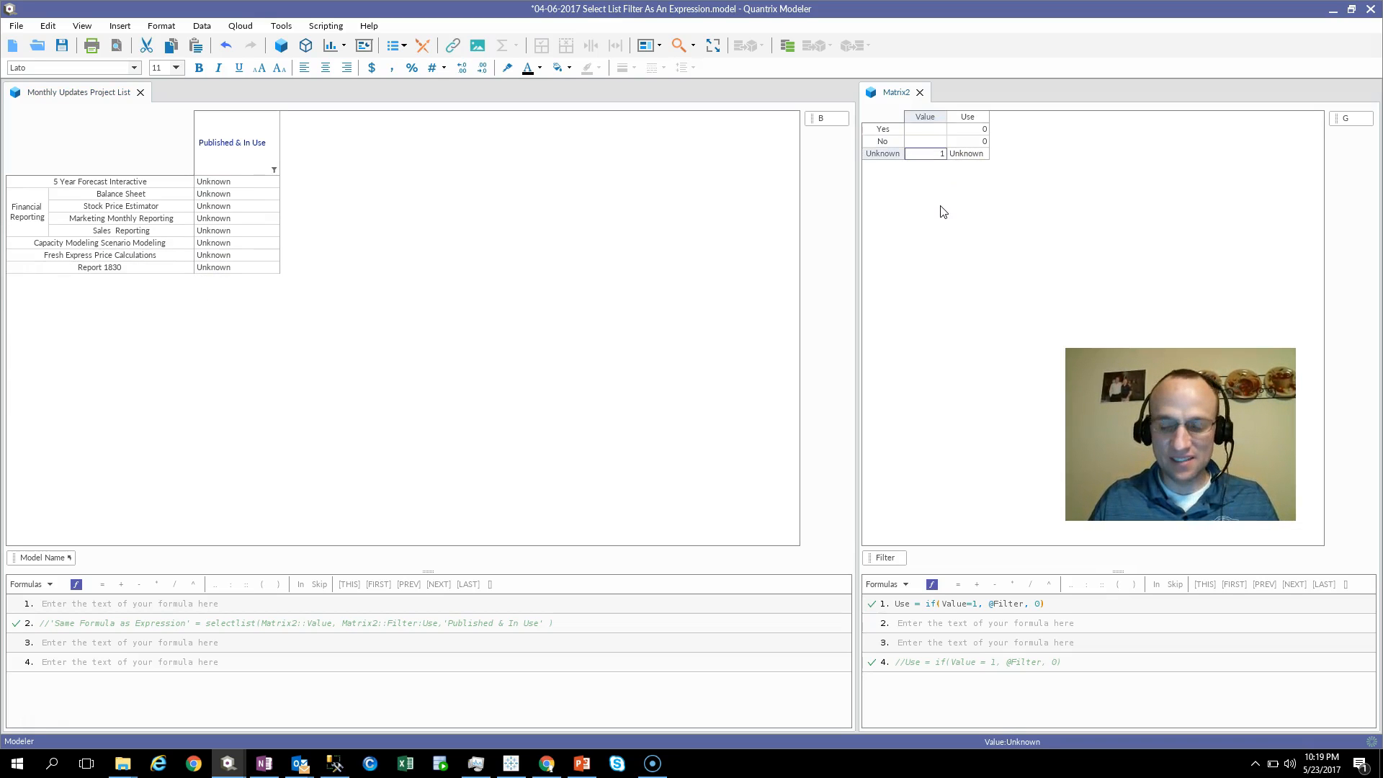
- In Matrix2, set the Value of Yes to 1 and clear the Value of Unknown
key(Up)
key(Up)
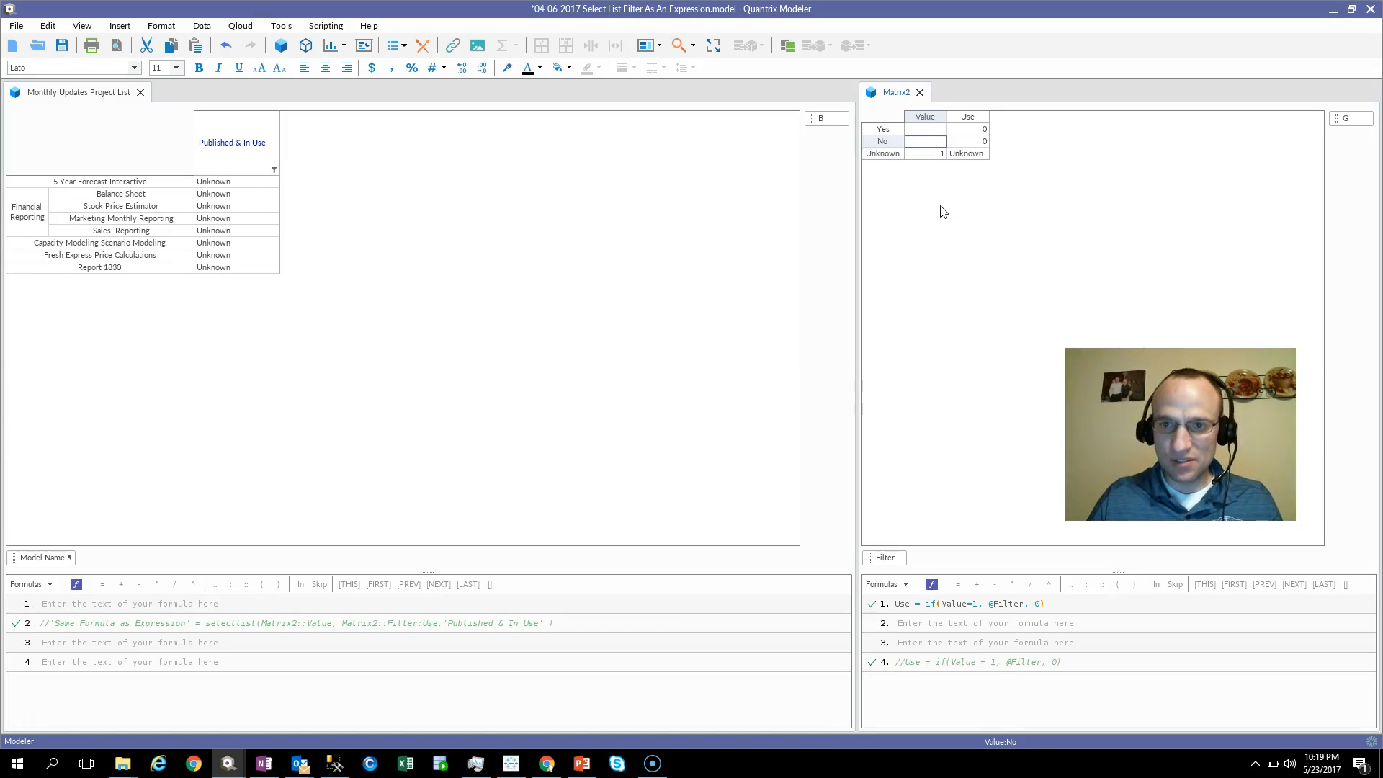
key(shift+Down)
key(shift+Down)
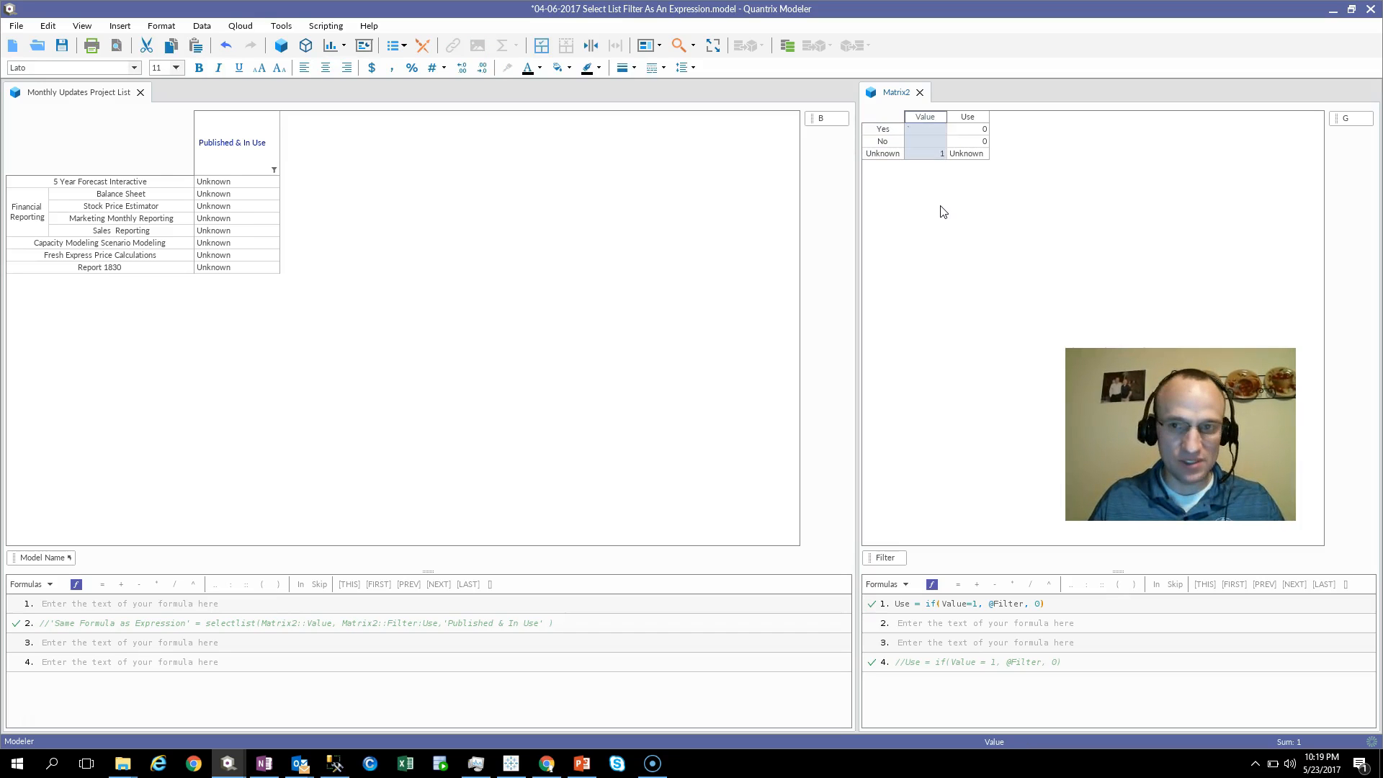
text(1)
key(Return)
key(Down)
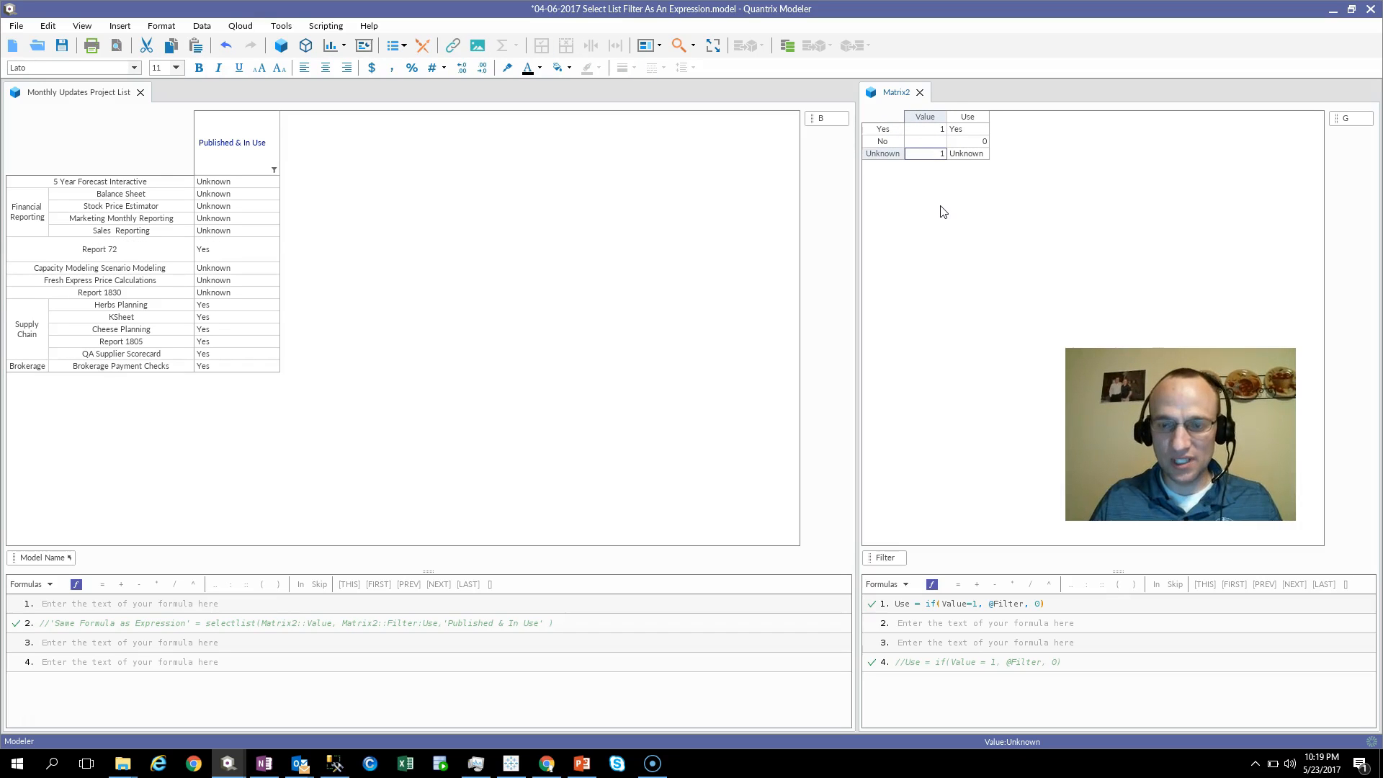
key(Delete)
key(Up)
key(Up)
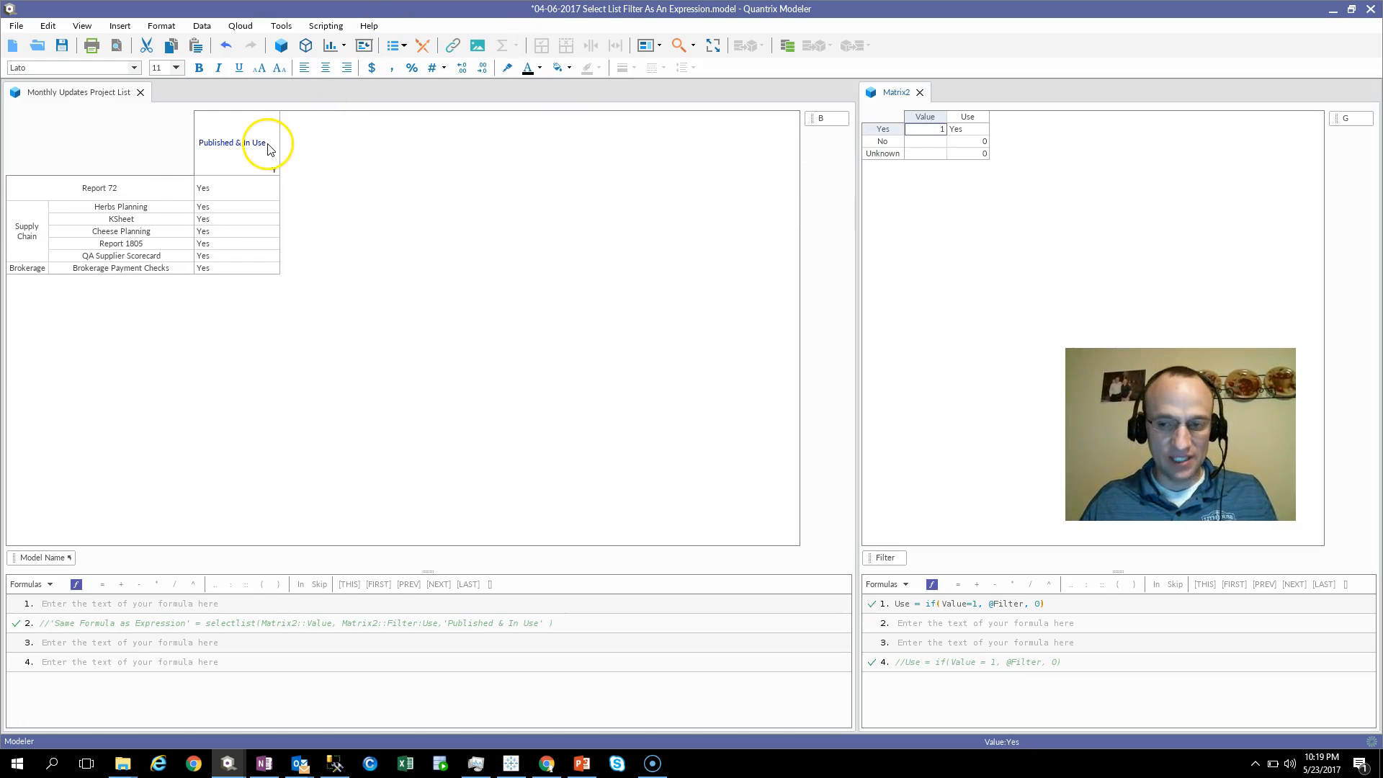
- Switch to the PowerPoint presentation with the title slide 190 – SelectList As A Filter
mouse_move(242, 163)
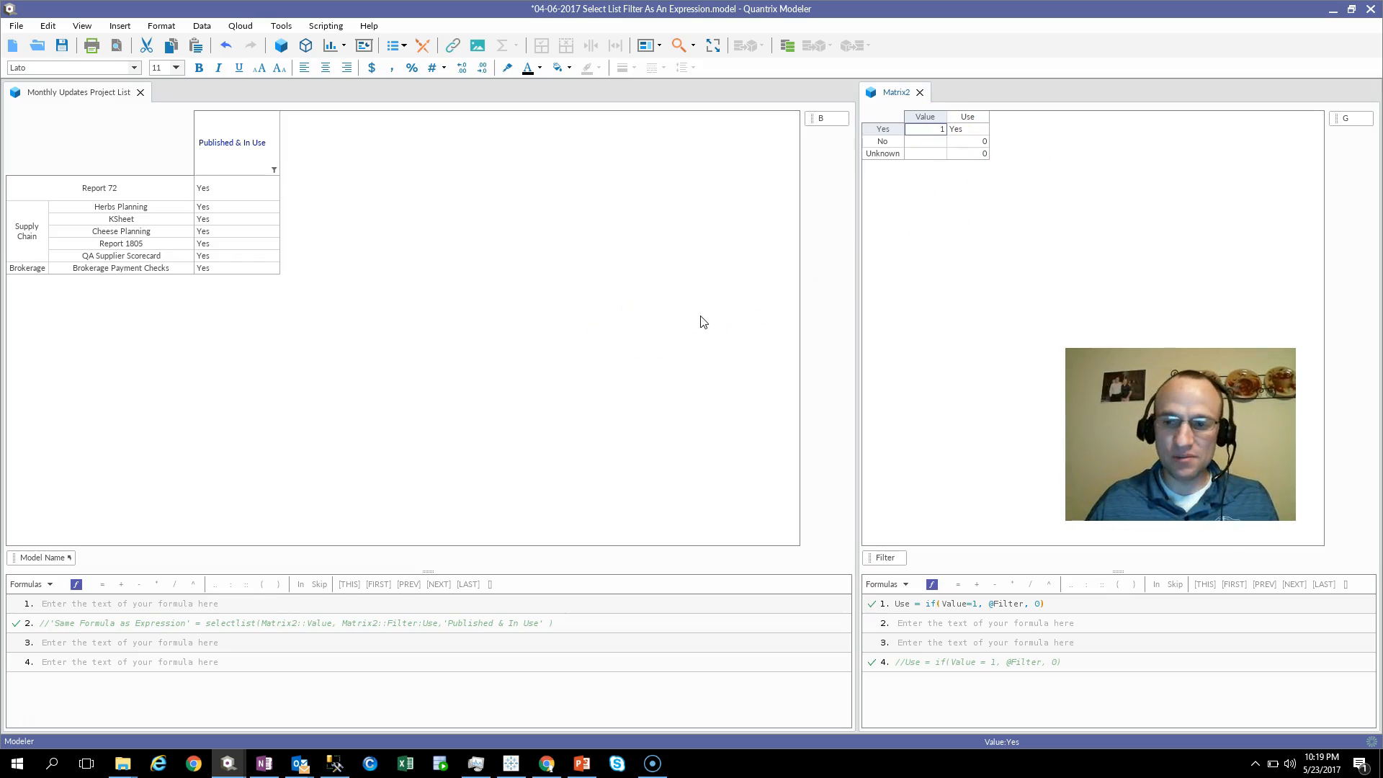
key(alt+Tab)
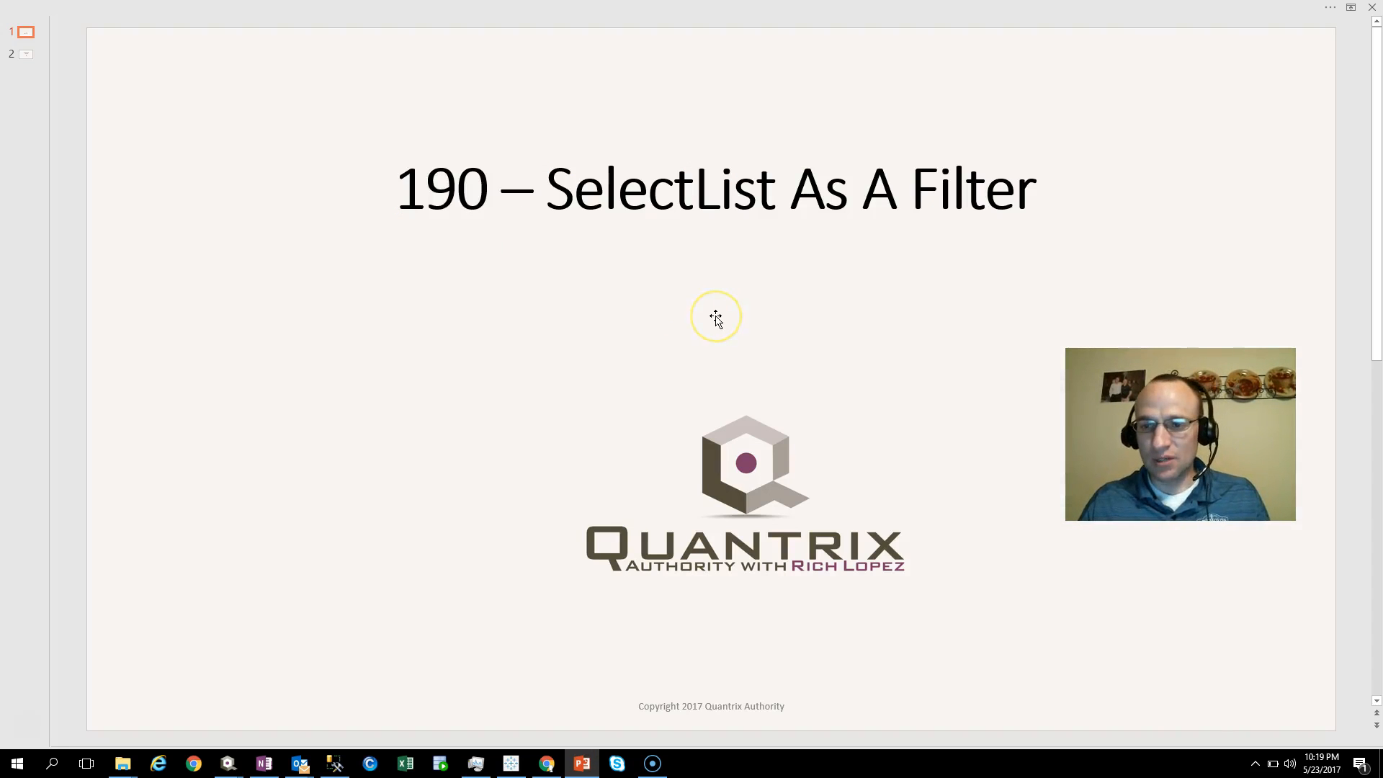